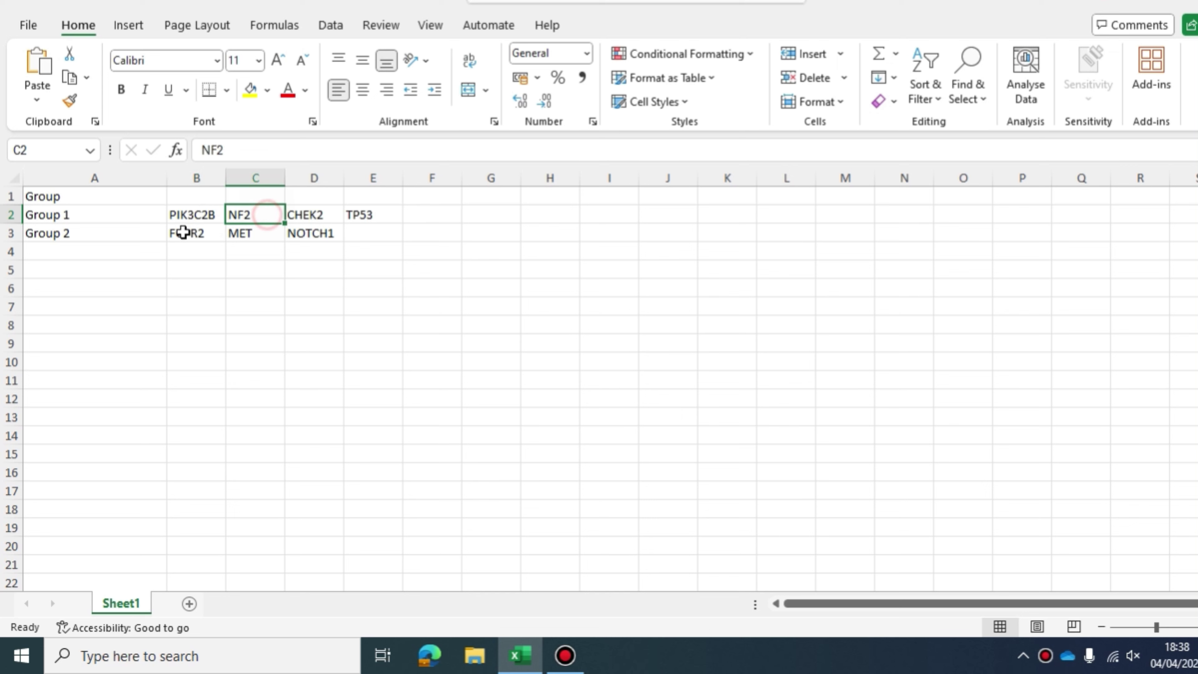
Step: Examine the Group 1 gene entries held in separate cells B2 to E2
left_click(191, 215)
left_click(236, 214)
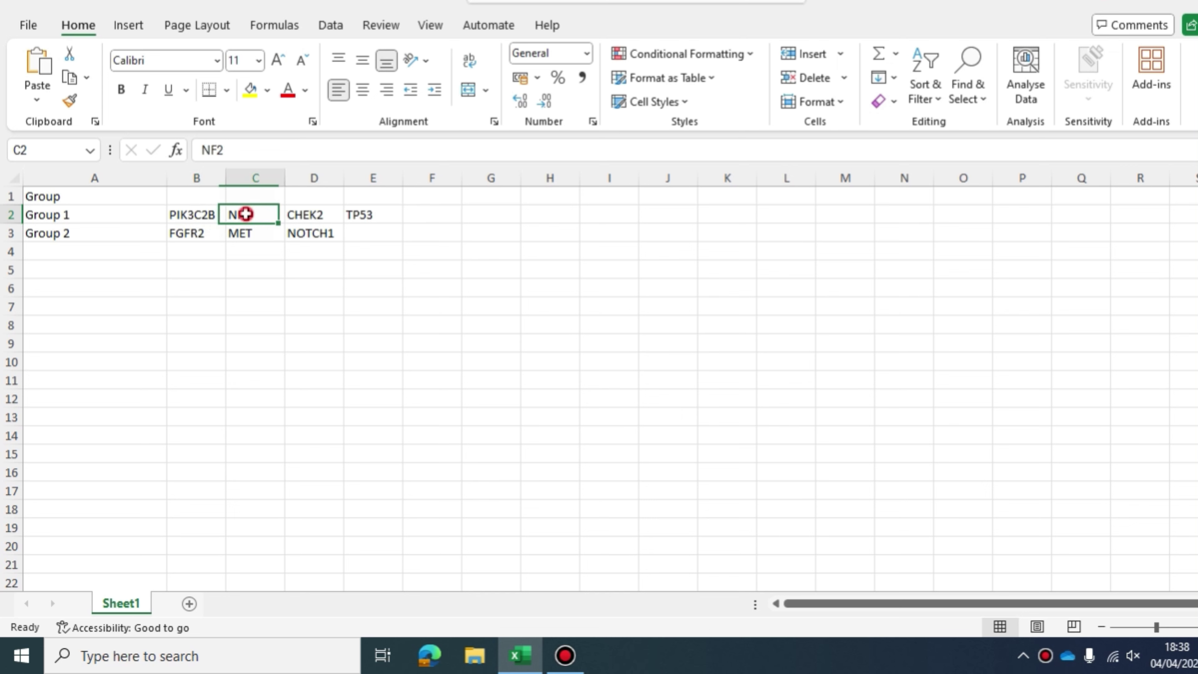
left_click(331, 214)
left_click(371, 213)
left_click(315, 218)
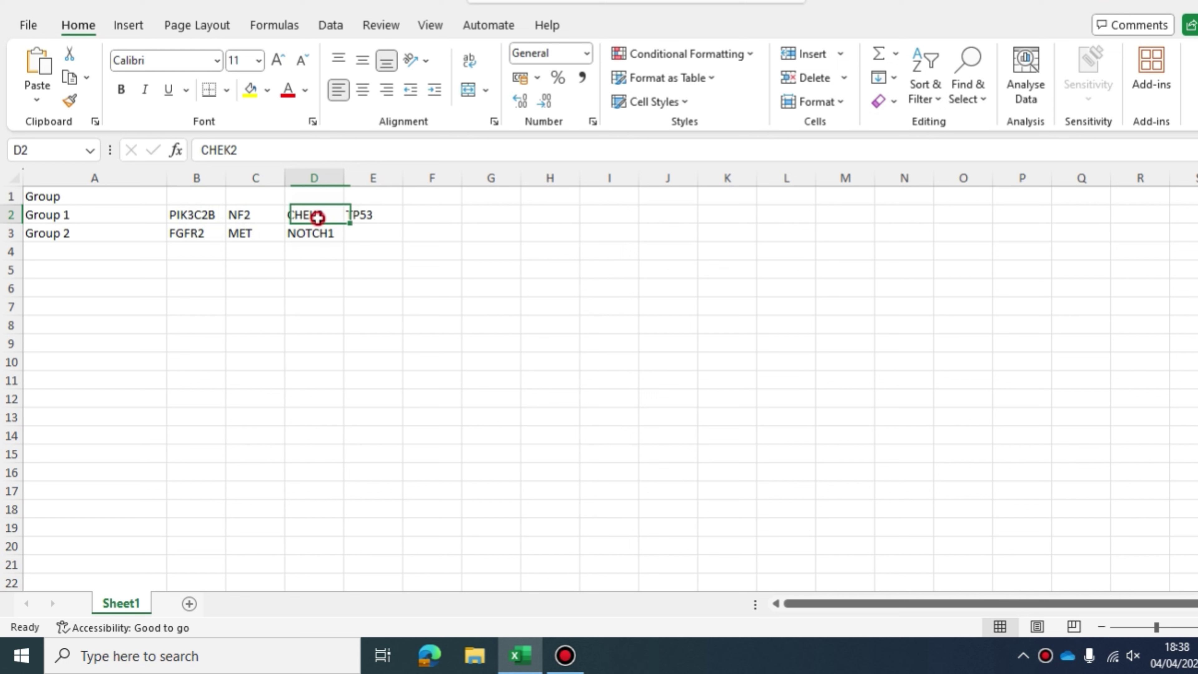
left_click(258, 215)
left_click(206, 215)
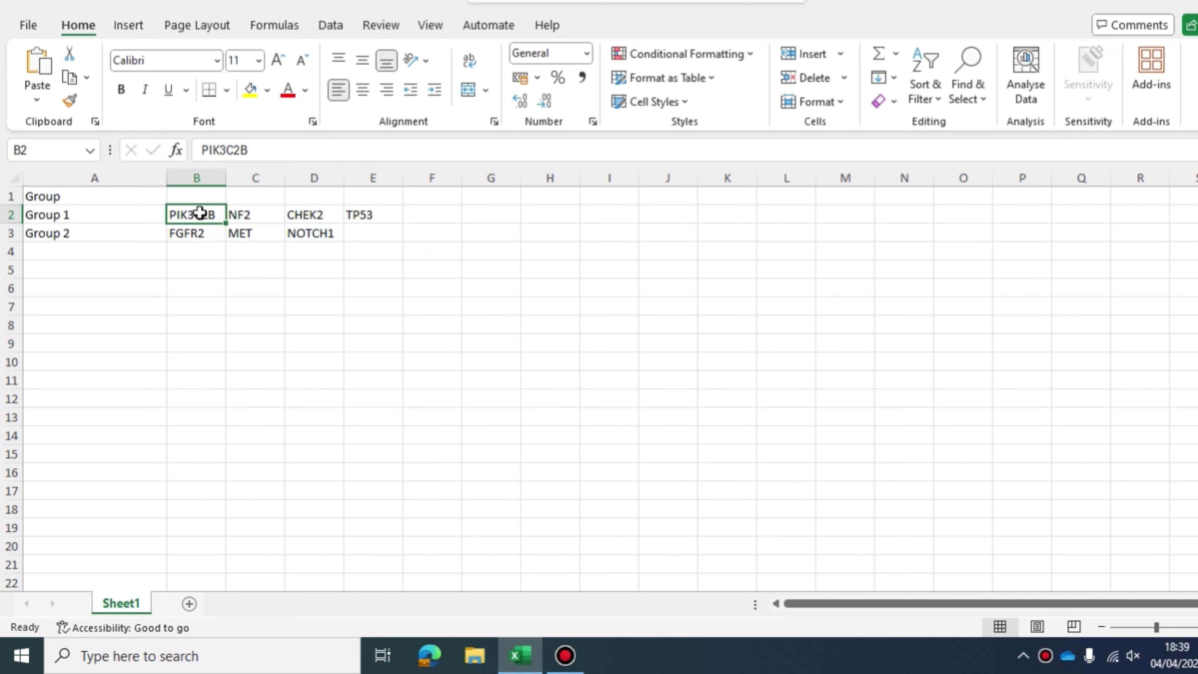
left_click_drag(201, 211, 350, 216)
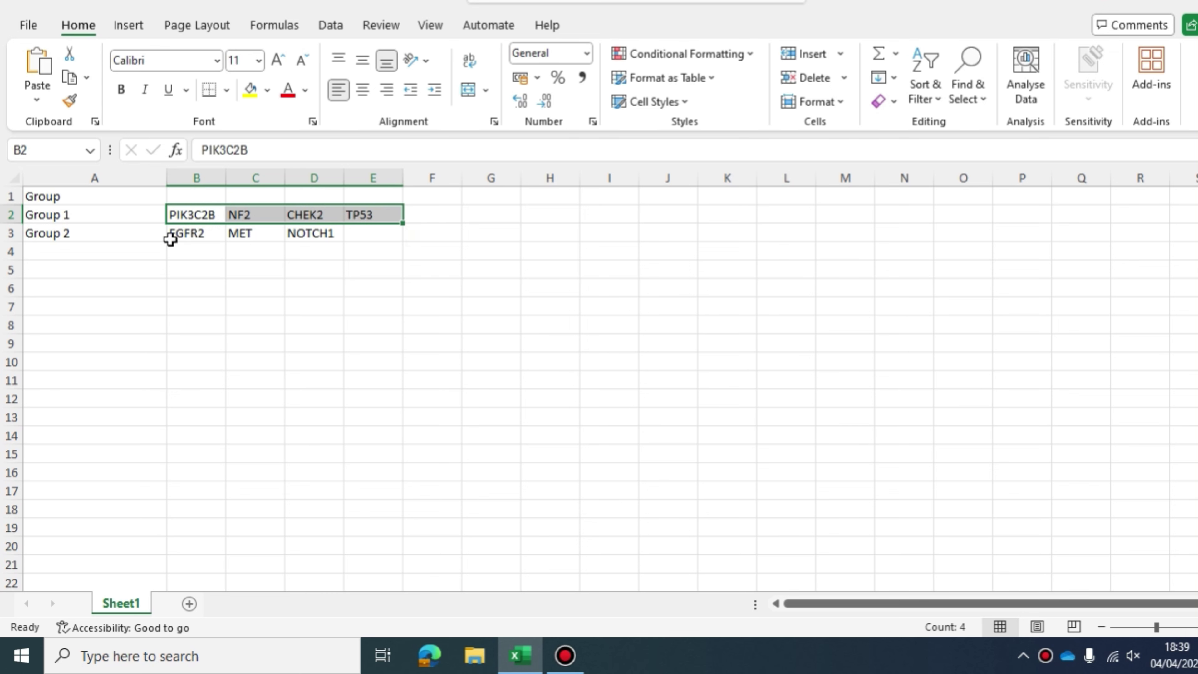
Step: Try out a much wider column B, then narrow it to fit the gene names again
left_click_drag(226, 178, 515, 180)
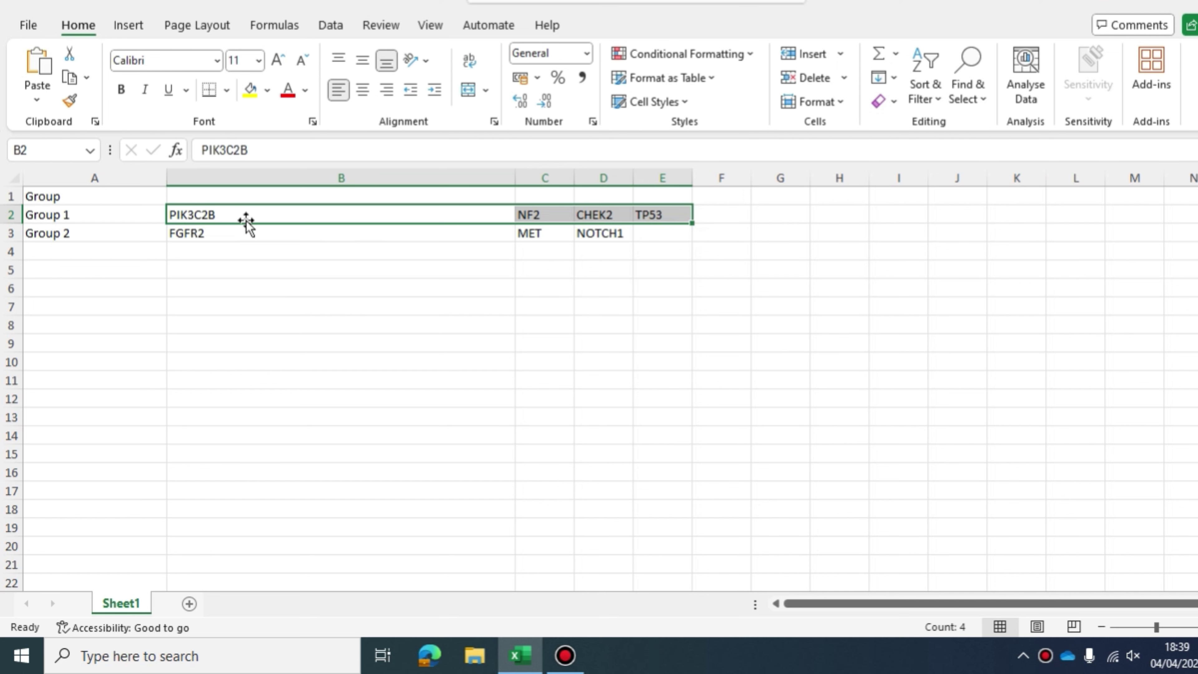
left_click_drag(515, 179, 235, 180)
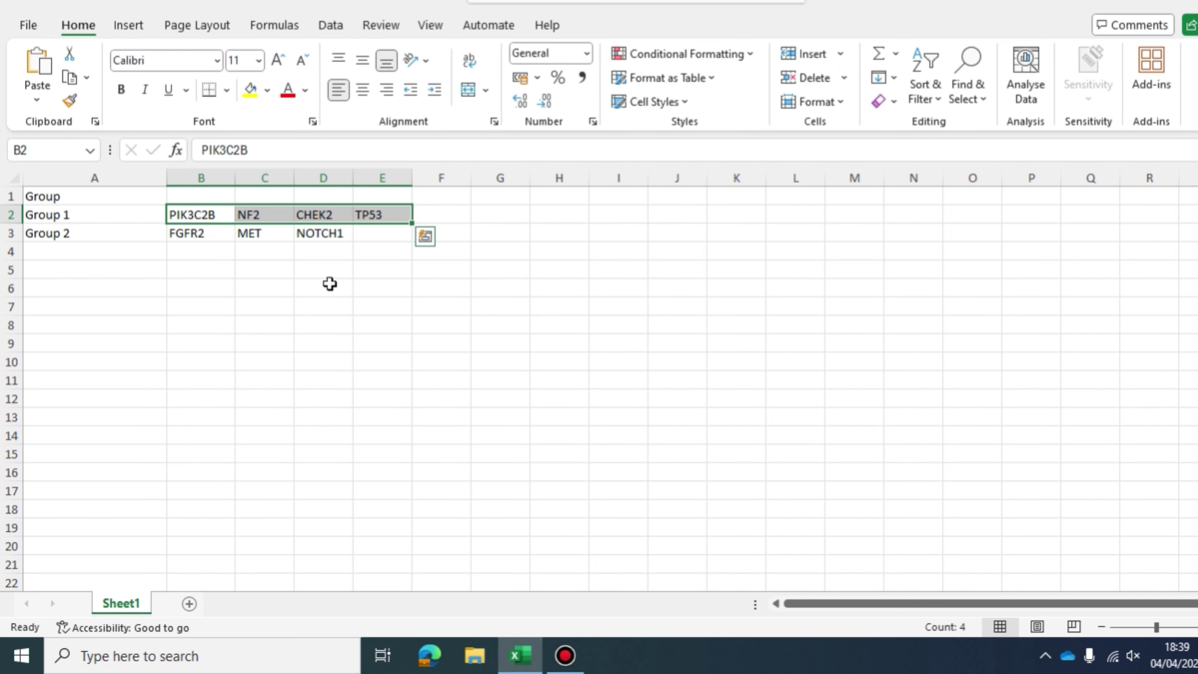
Step: Enter the label "Group 1" in A5 and copy the gene name PIK3C2B from B2 into B5
left_click(128, 271)
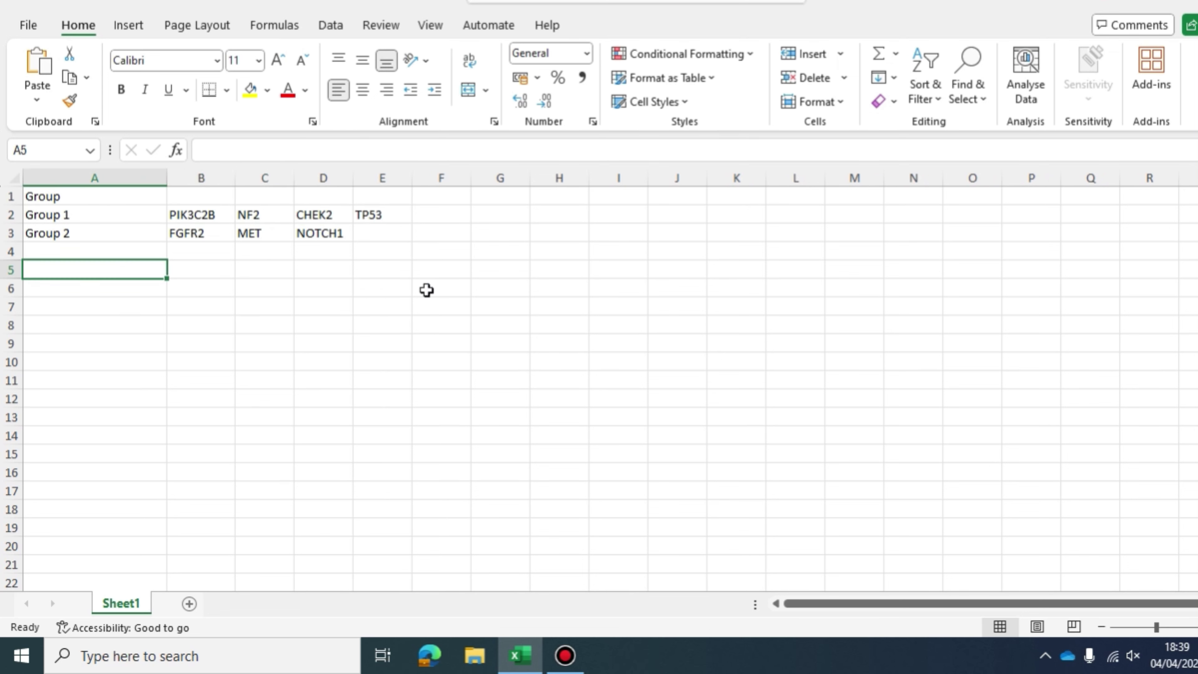
type("Gr")
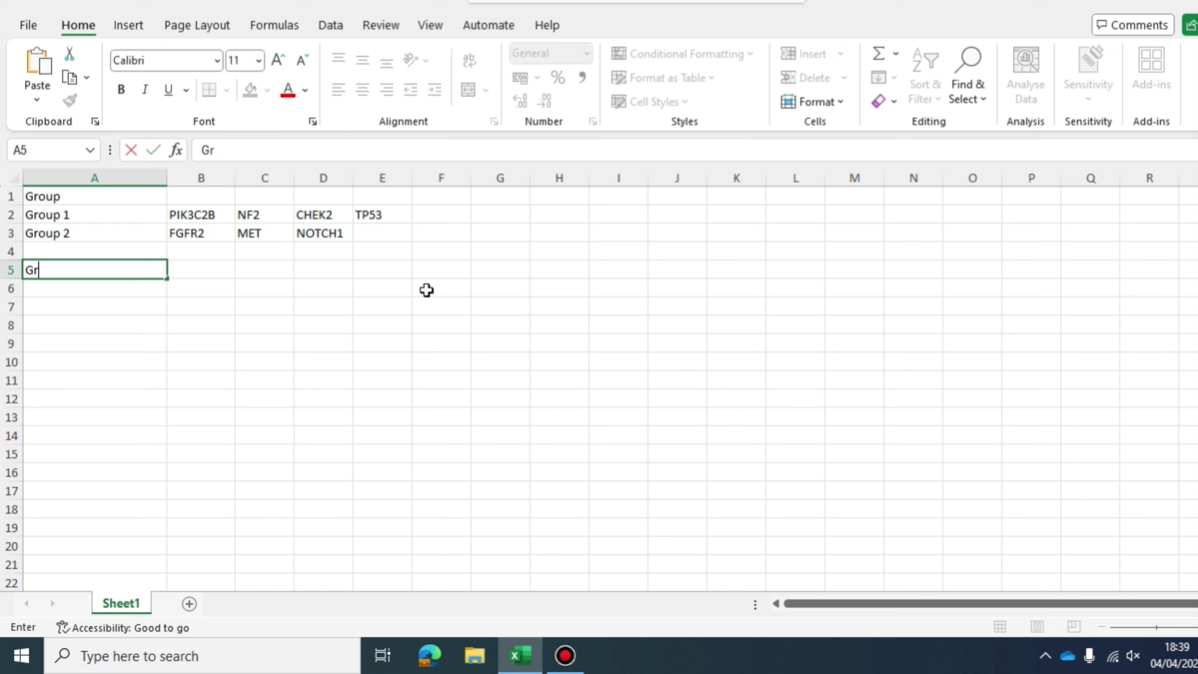
type("aup 1")
key("Tab")
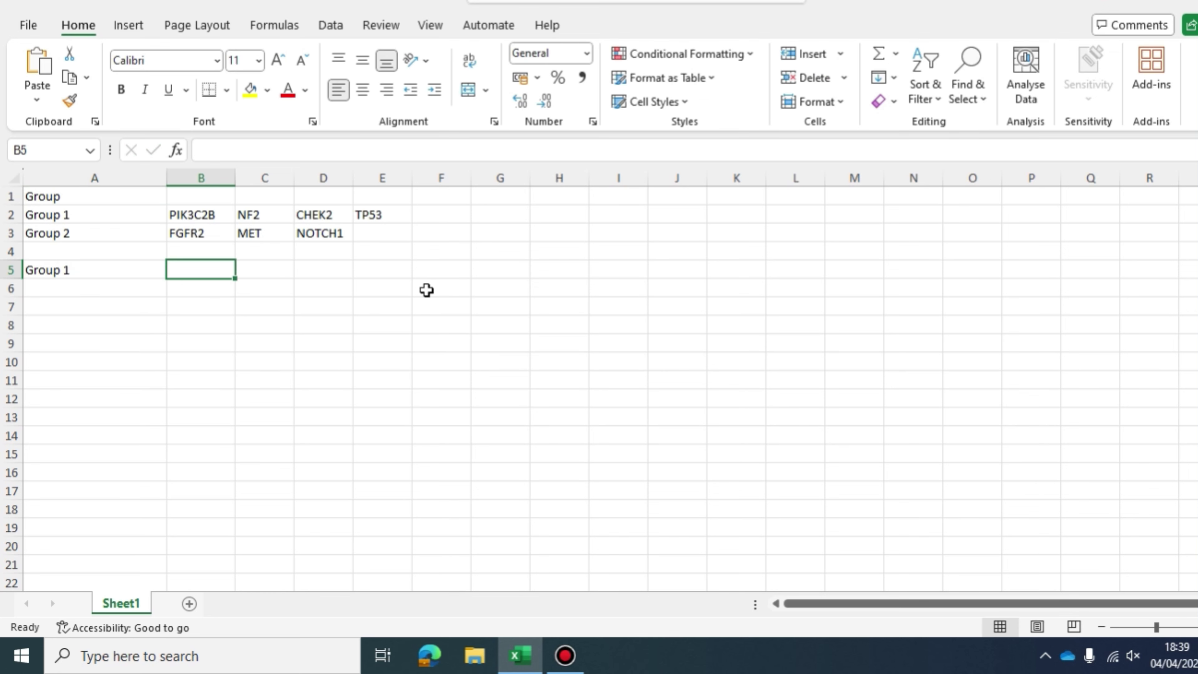
left_click(219, 215)
key("ctrl+c")
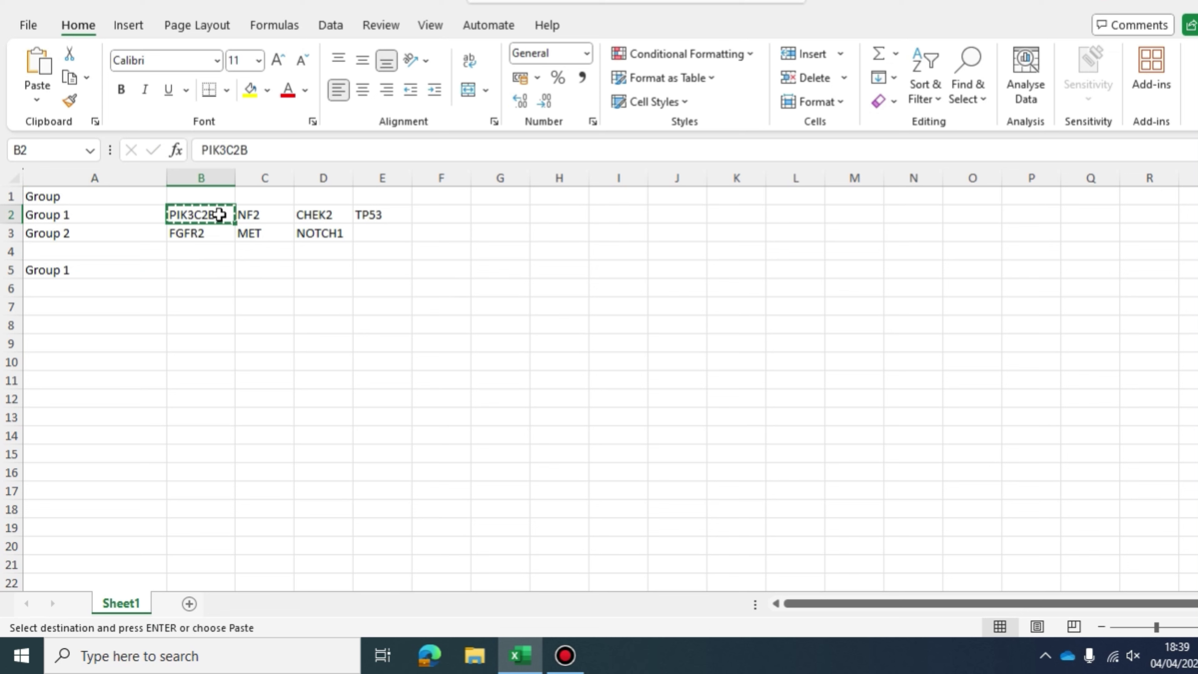
left_click(201, 268)
key("ctrl+v")
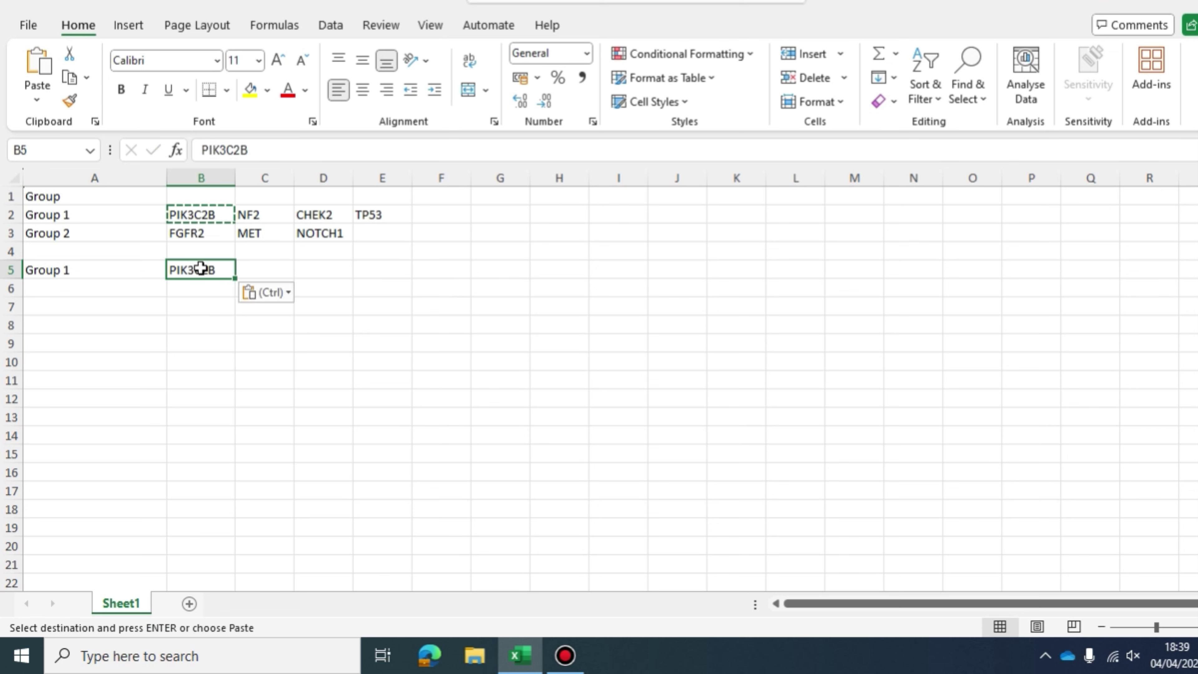
Step: Add the remaining Group 1 genes to B5 so it reads "PIK3C2B, NF2, CHEK2, TP53"
double_click(259, 214)
left_click_drag(267, 214, 202, 208)
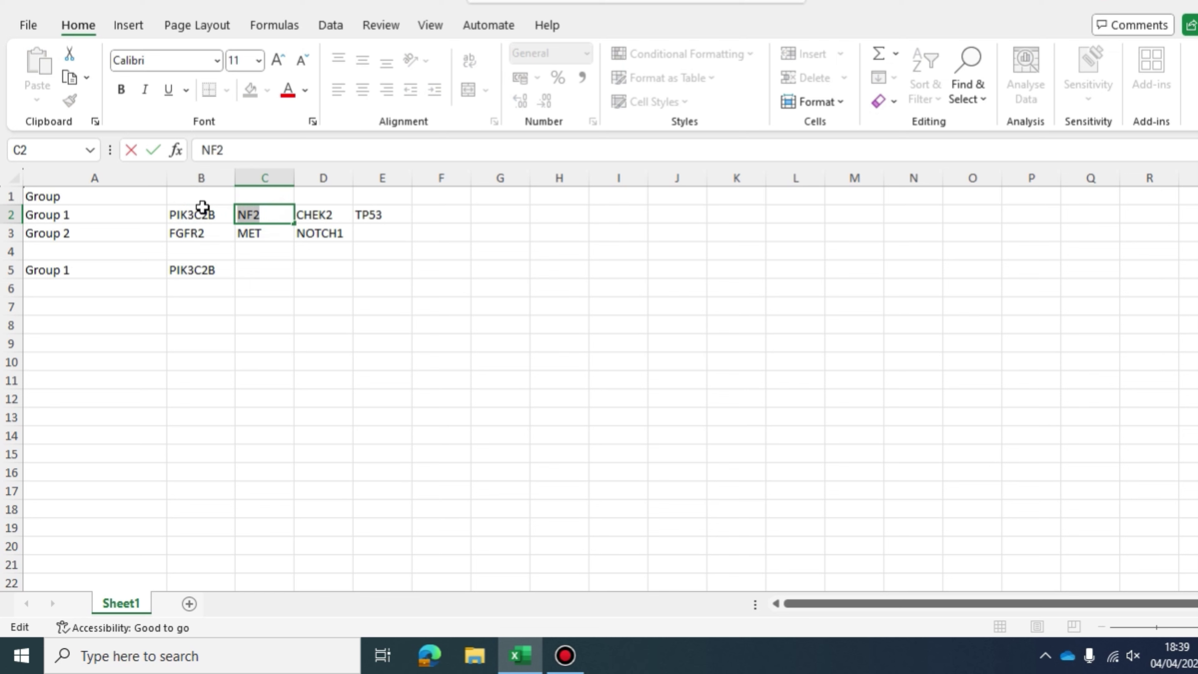
double_click(221, 270)
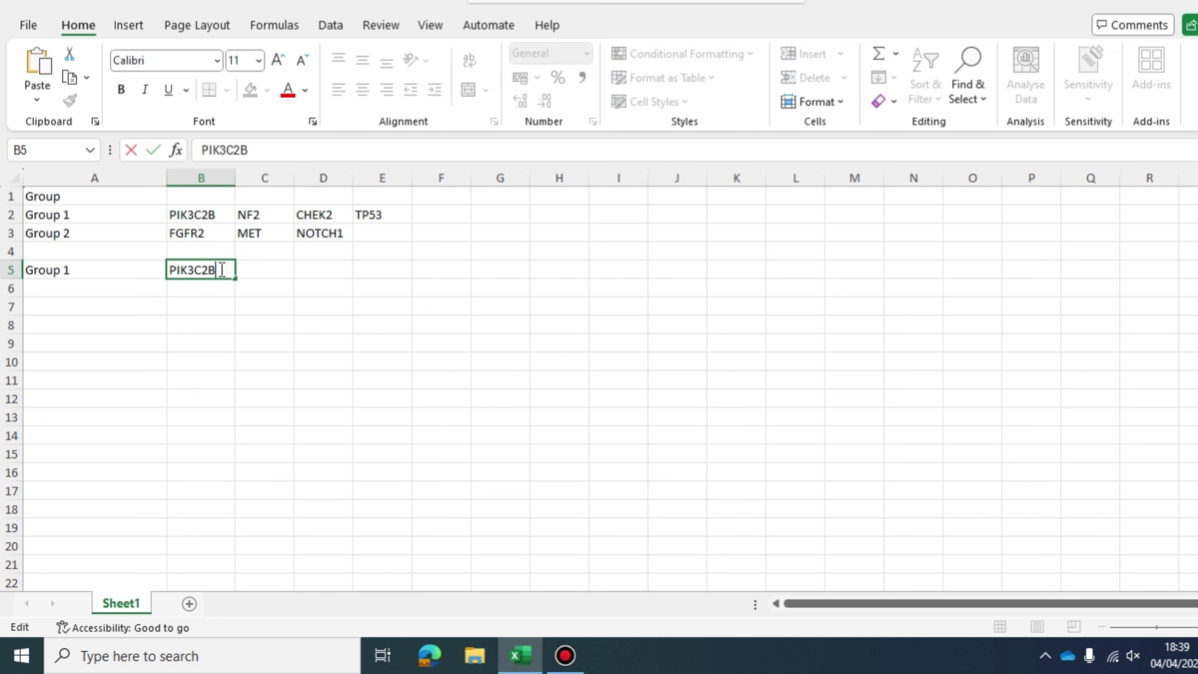
type(",")
key("ctrl+v")
type(", CHE")
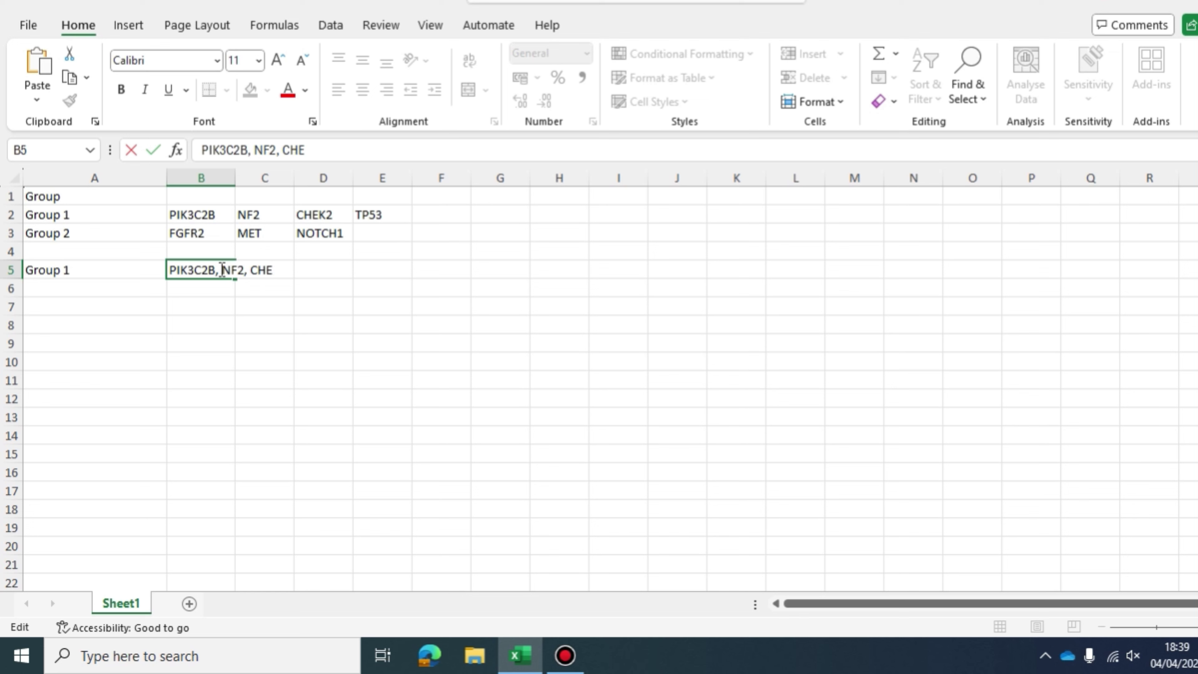
type("K2, TP53")
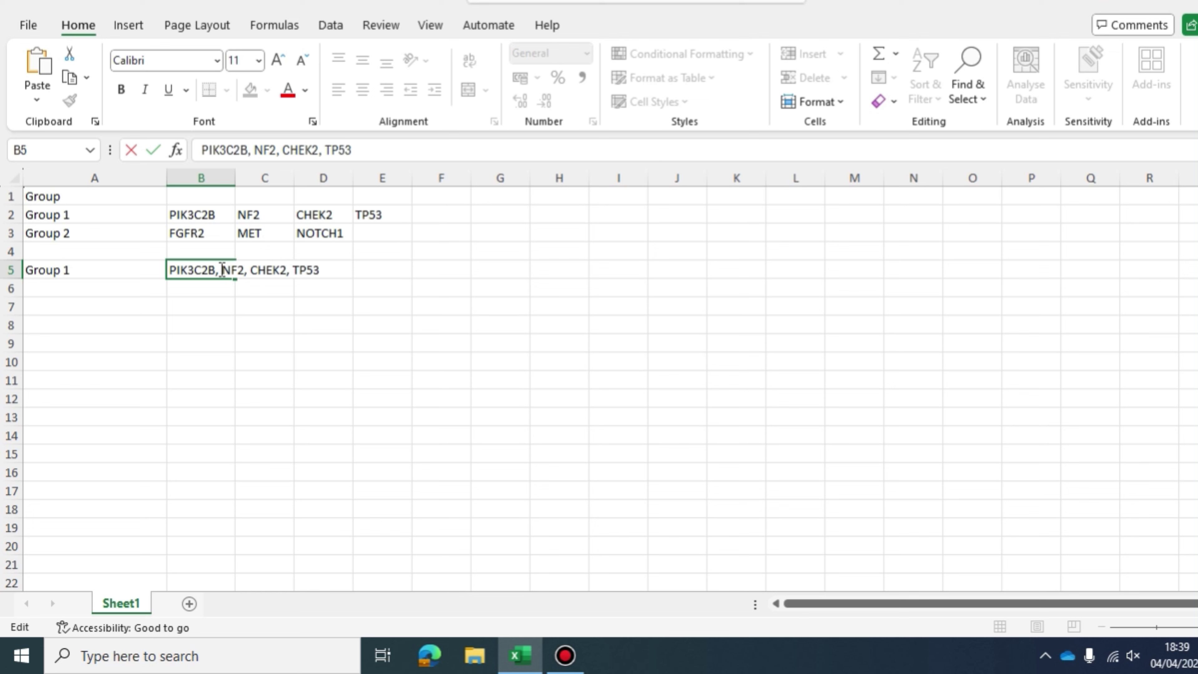
key("Return")
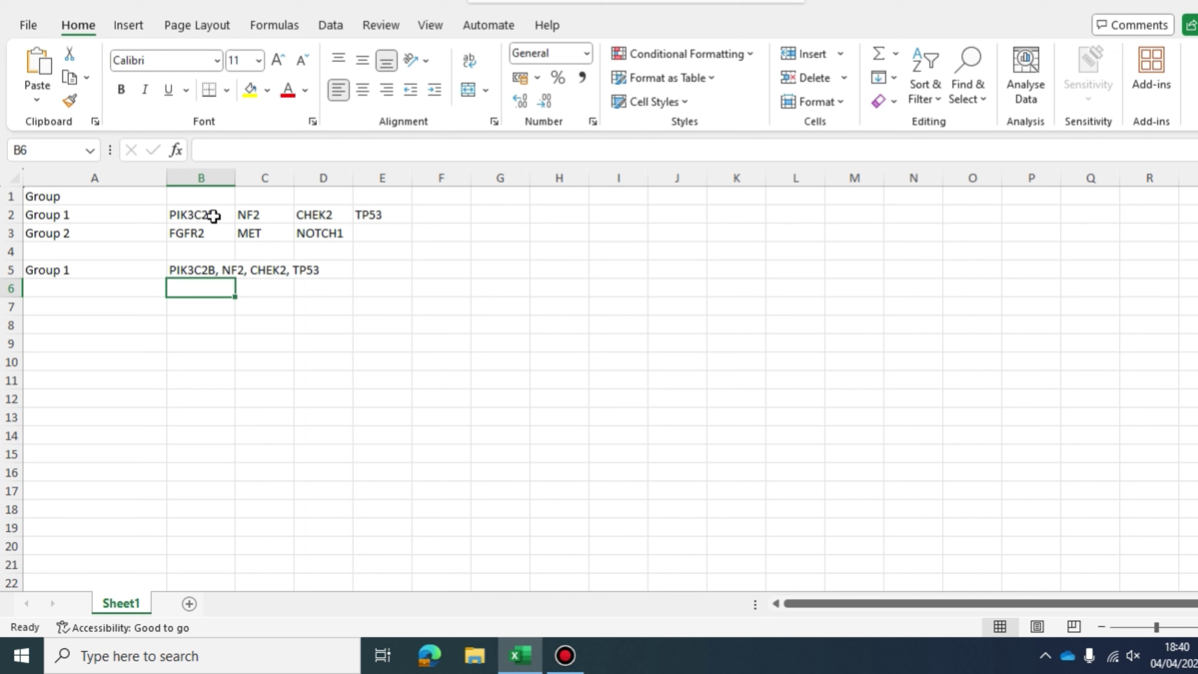
left_click_drag(215, 207, 756, 212)
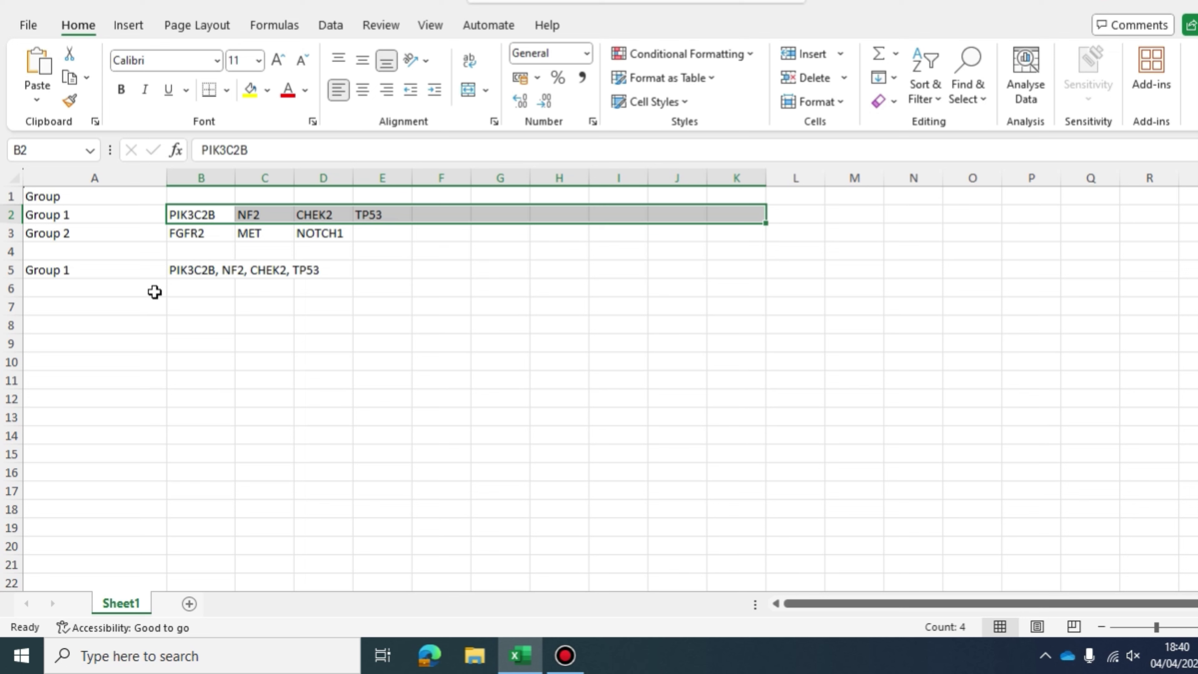
Step: Enter the label "Group 1" in cell A7
left_click(103, 310)
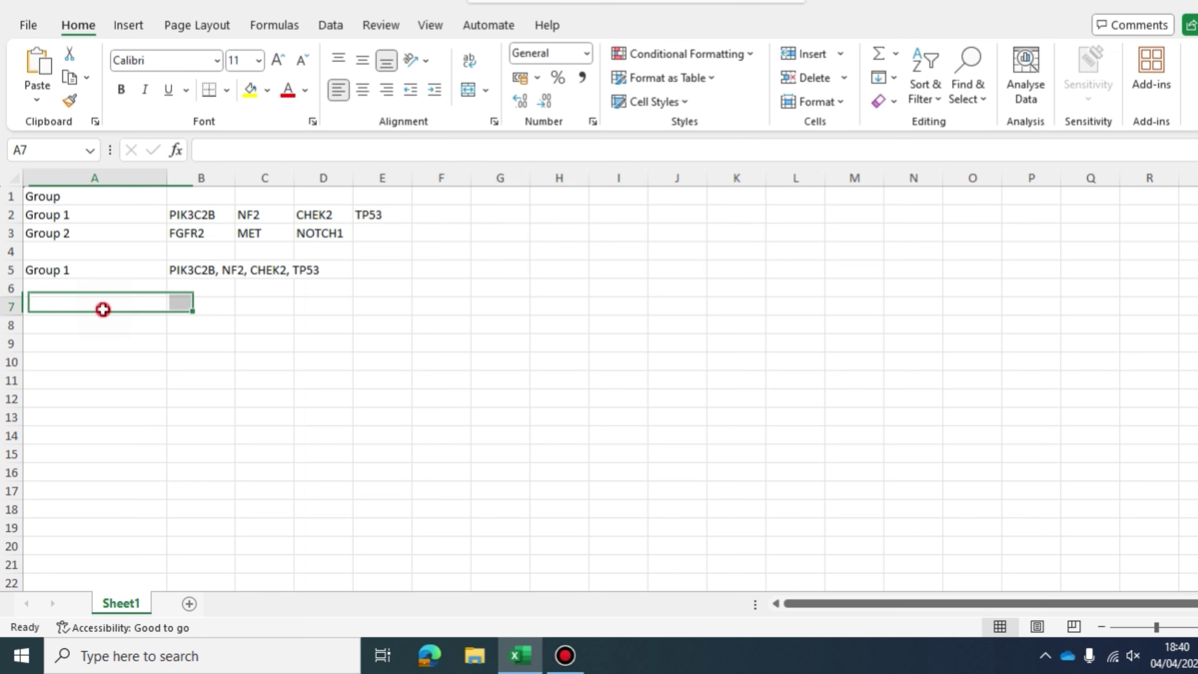
type("Gr")
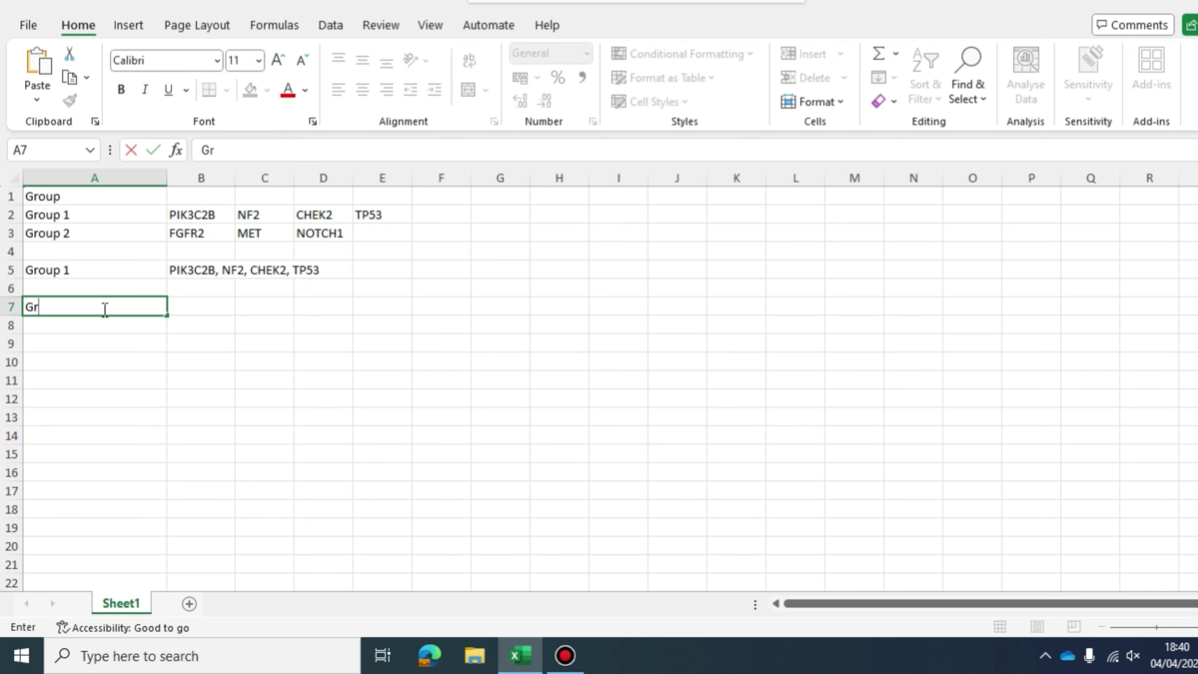
type("oup 1")
key("Tab")
Step: Join the Group 1 genes in B7 with the formula =CONCAT(B2:E2)
type("=")
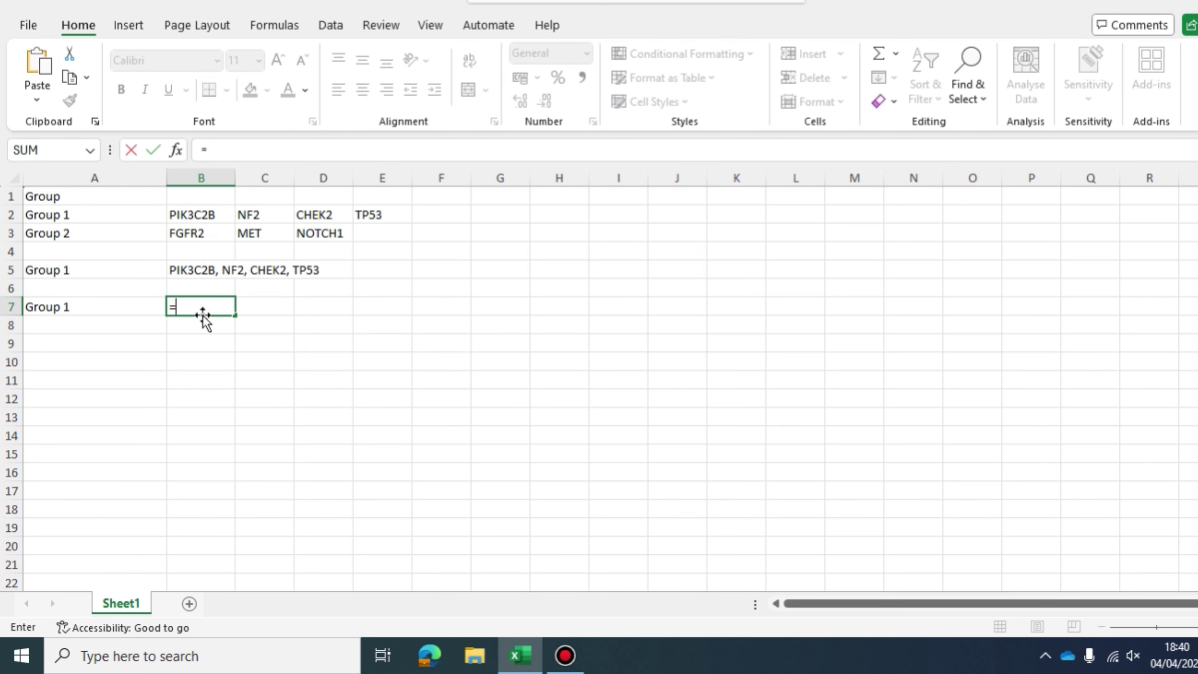
type("con")
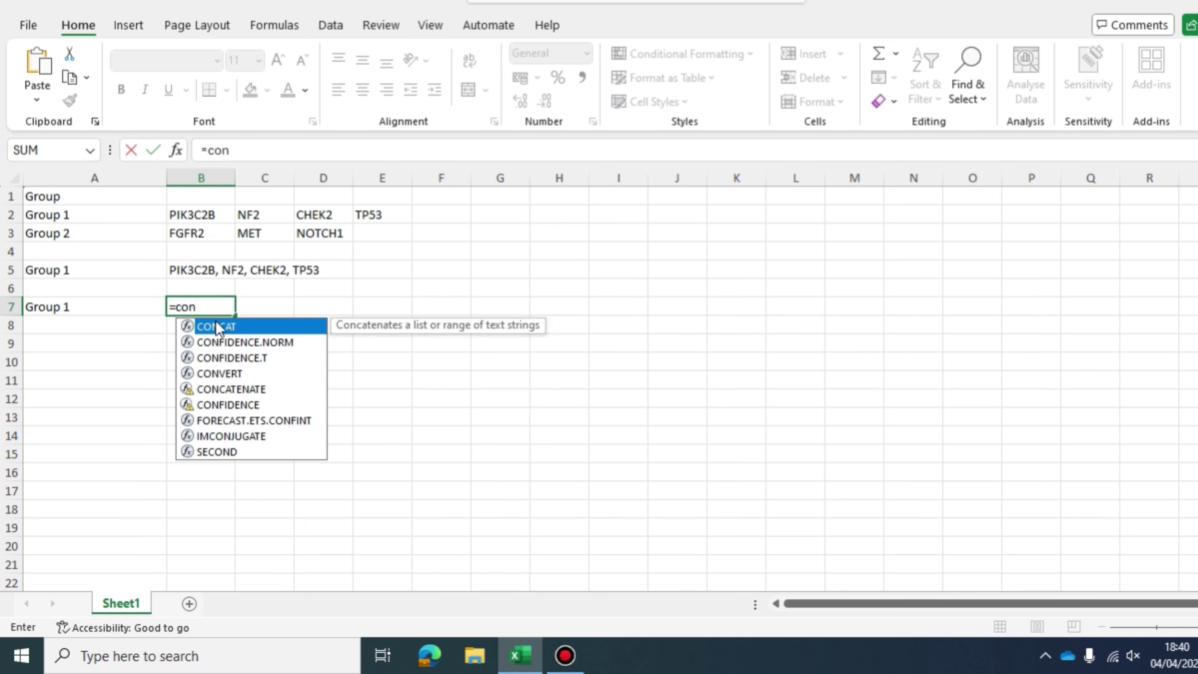
double_click(204, 325)
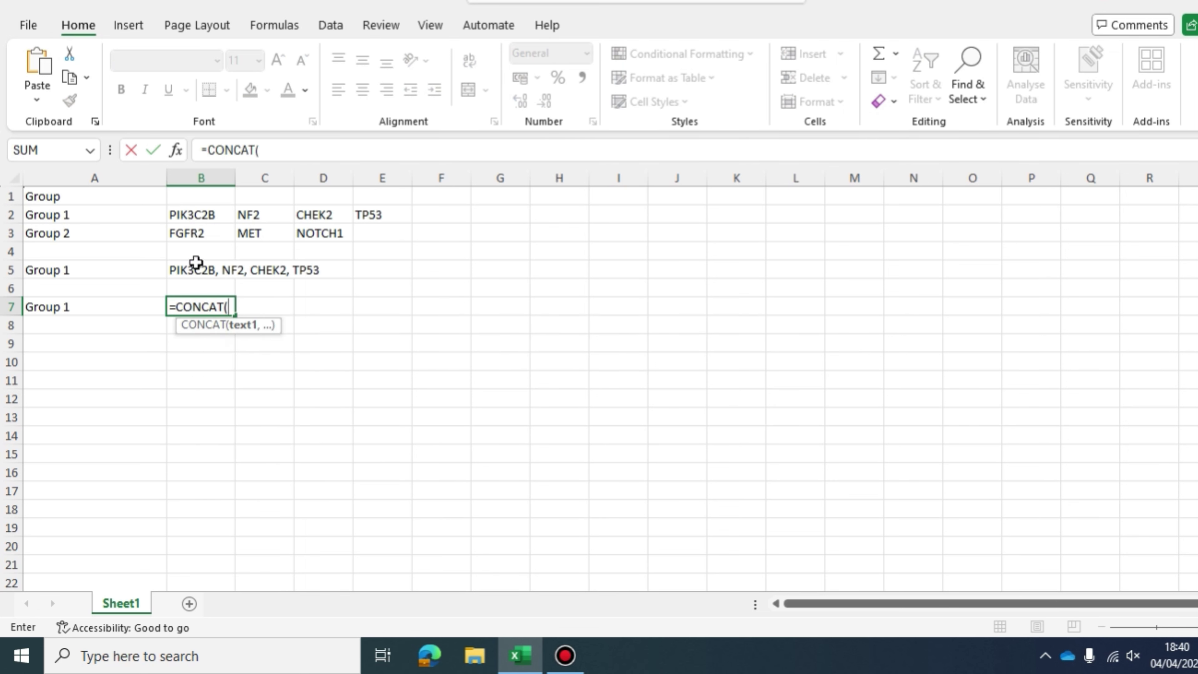
left_click(189, 210)
left_click_drag(224, 217, 377, 212)
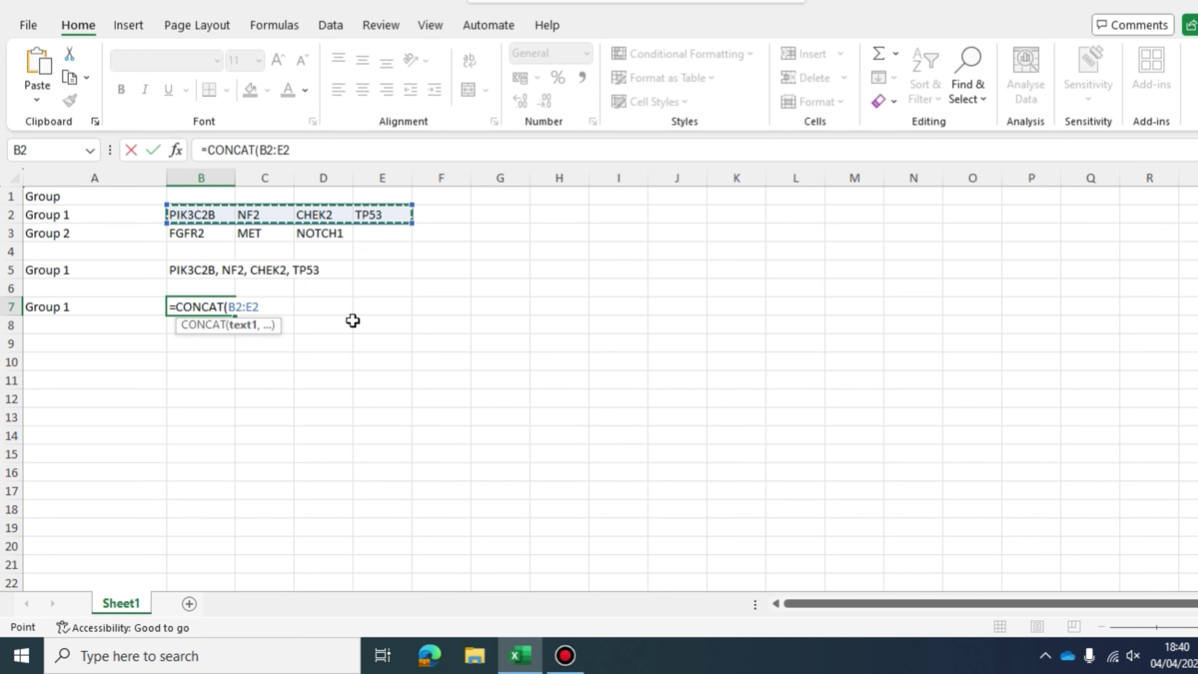
type(")")
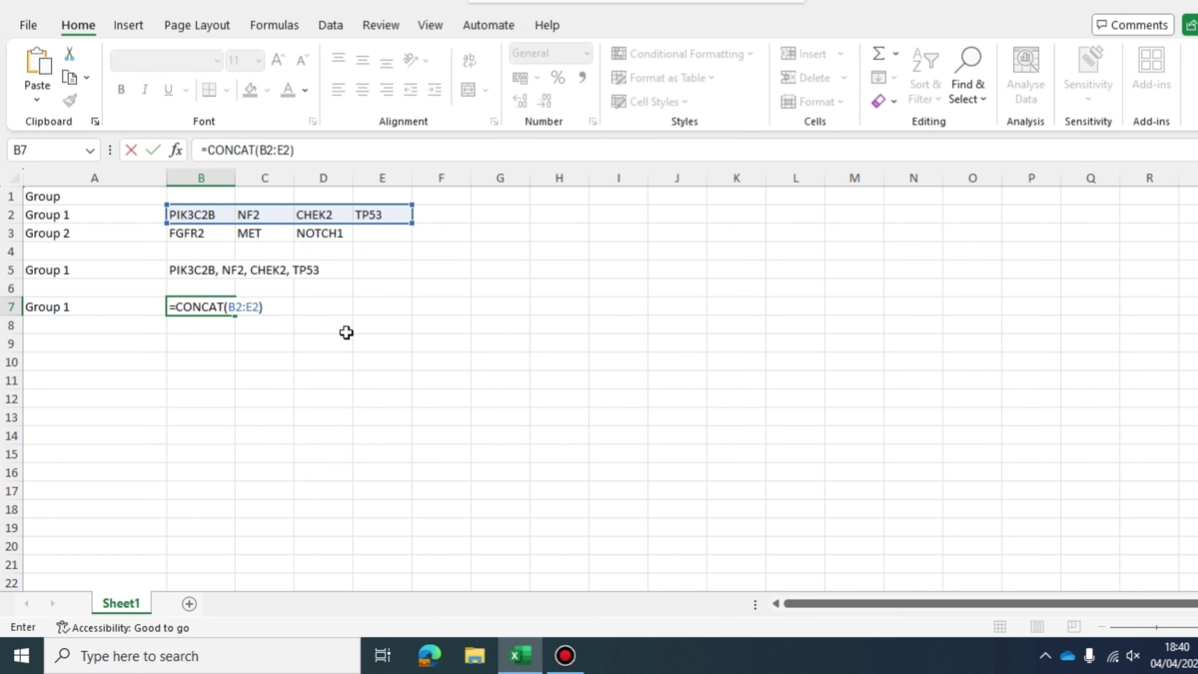
key("Return")
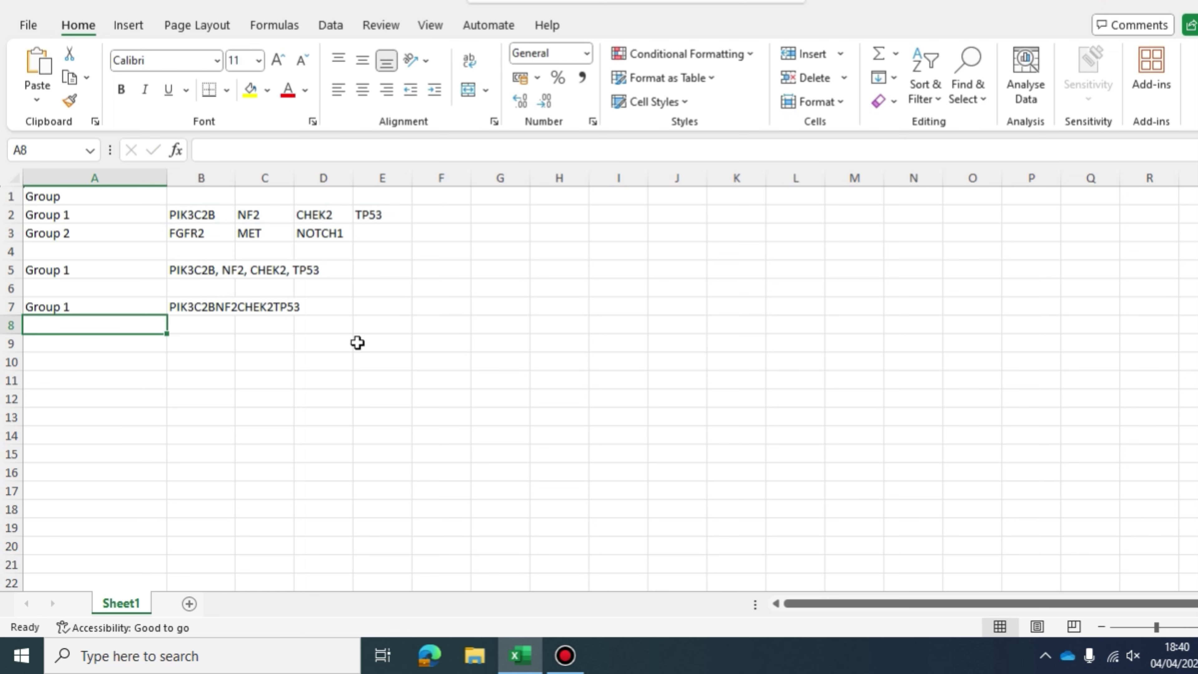
Step: Review the CONCAT formula in B7 and widen column B so the joined gene list fits
left_click(208, 307)
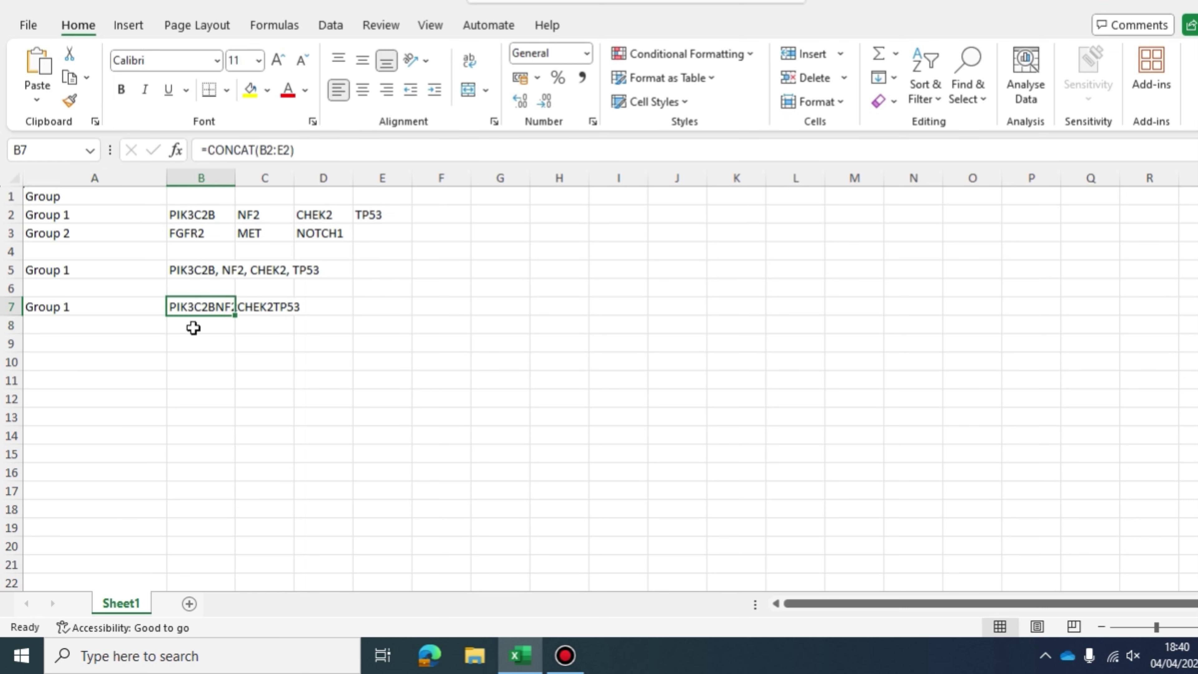
double_click(211, 308)
key("Escape")
left_click_drag(235, 178, 421, 178)
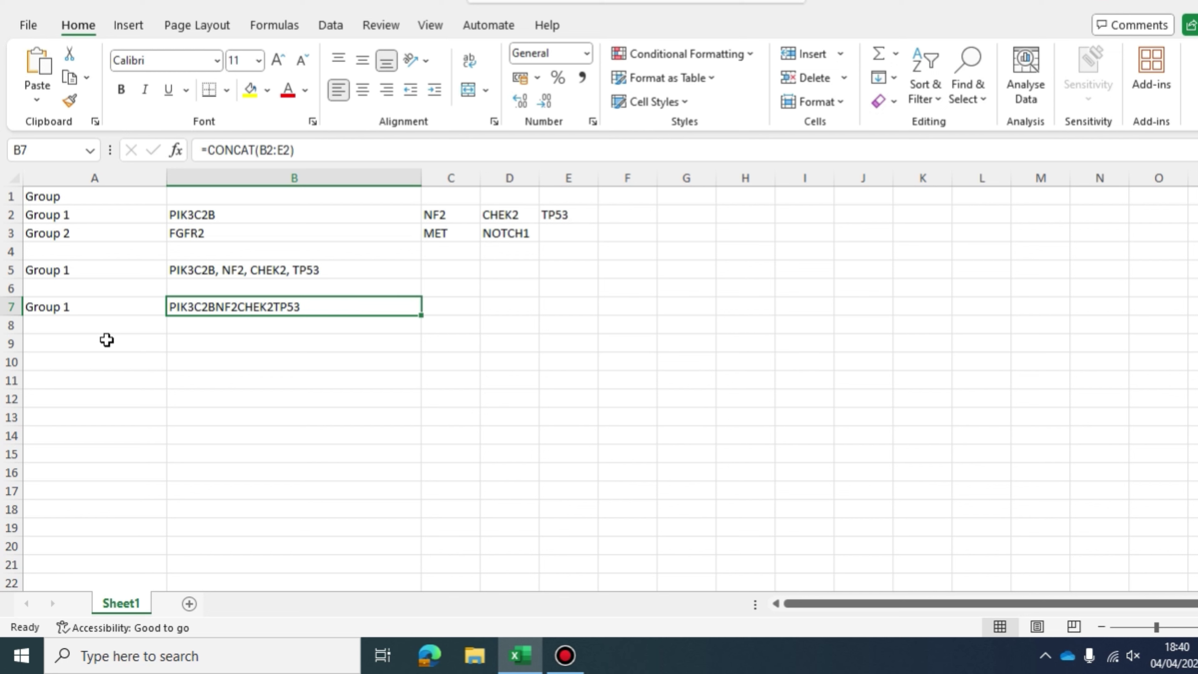
Step: Enter the label "Group1" in cell A9
left_click(107, 341)
type("Grpu")
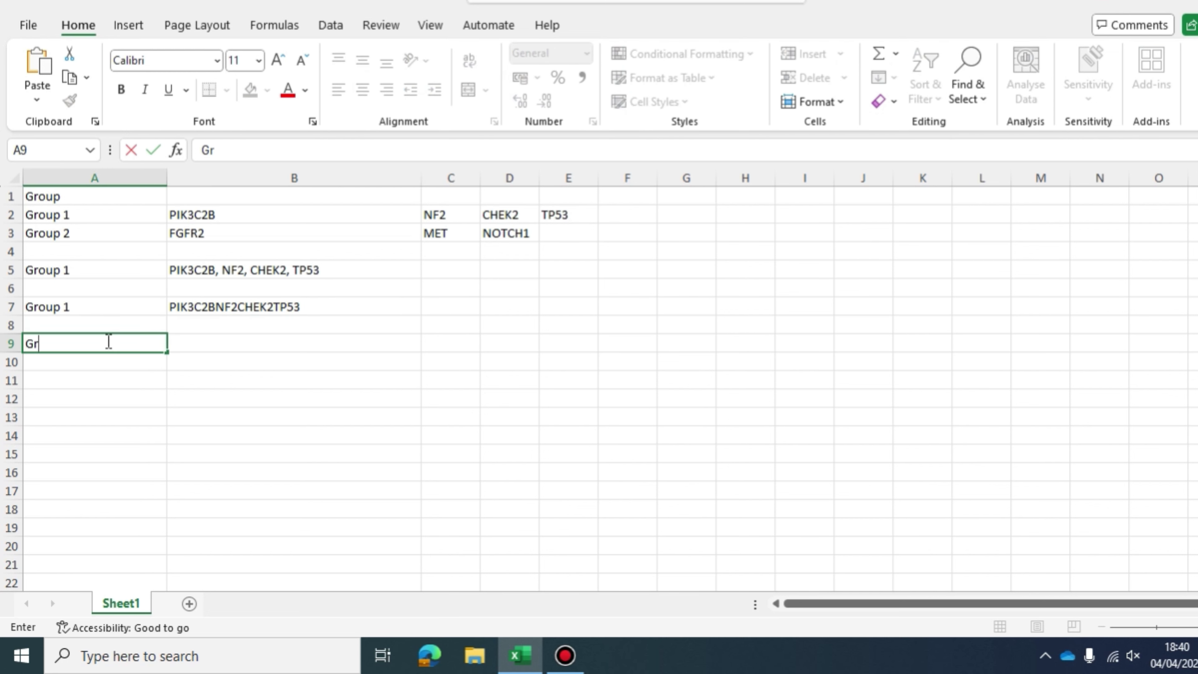
key("BackSpace")
key("BackSpace")
type("o")
key("BackSpace")
type("oup1")
key("Tab")
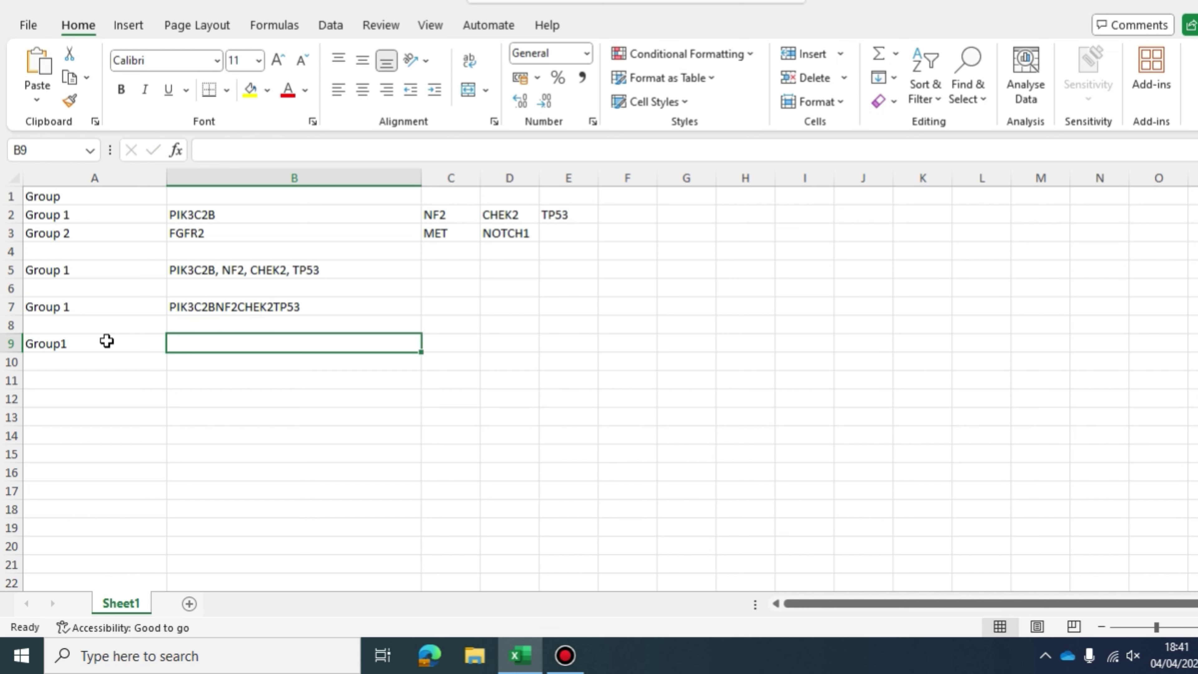
Step: Join the Group 1 genes in B9, separated by commas and ignoring empty cells, with the formula =TEXTJOIN(",", TRUE, B2:E2)
type("=text")
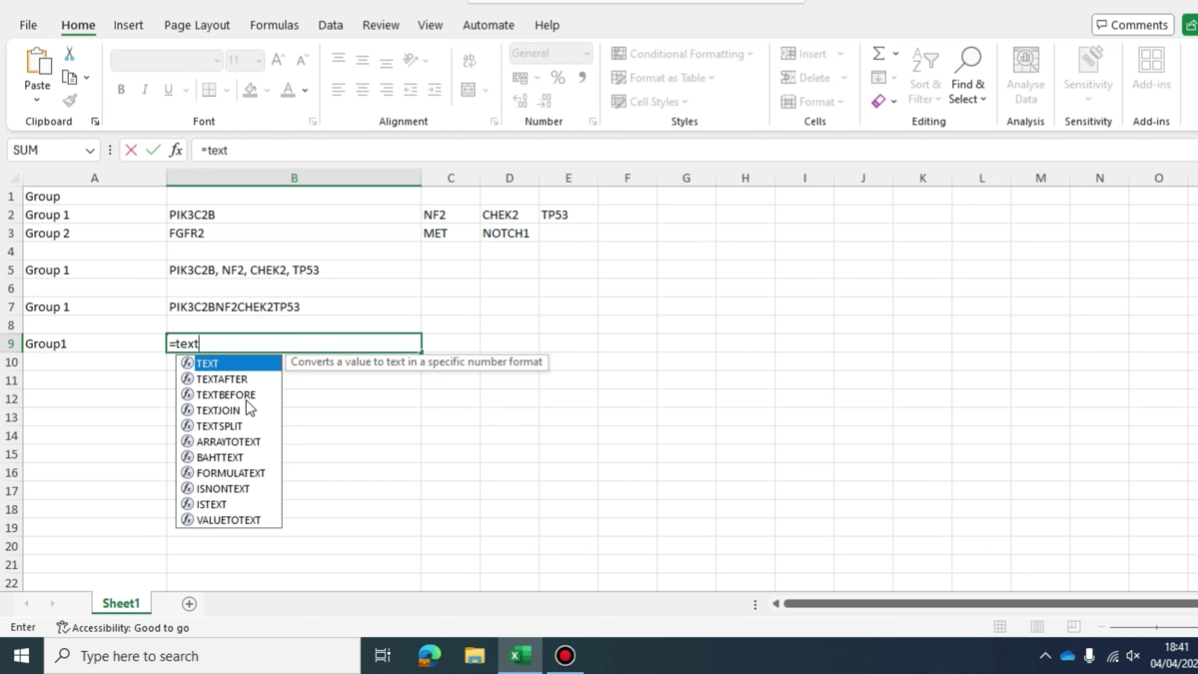
double_click(220, 410)
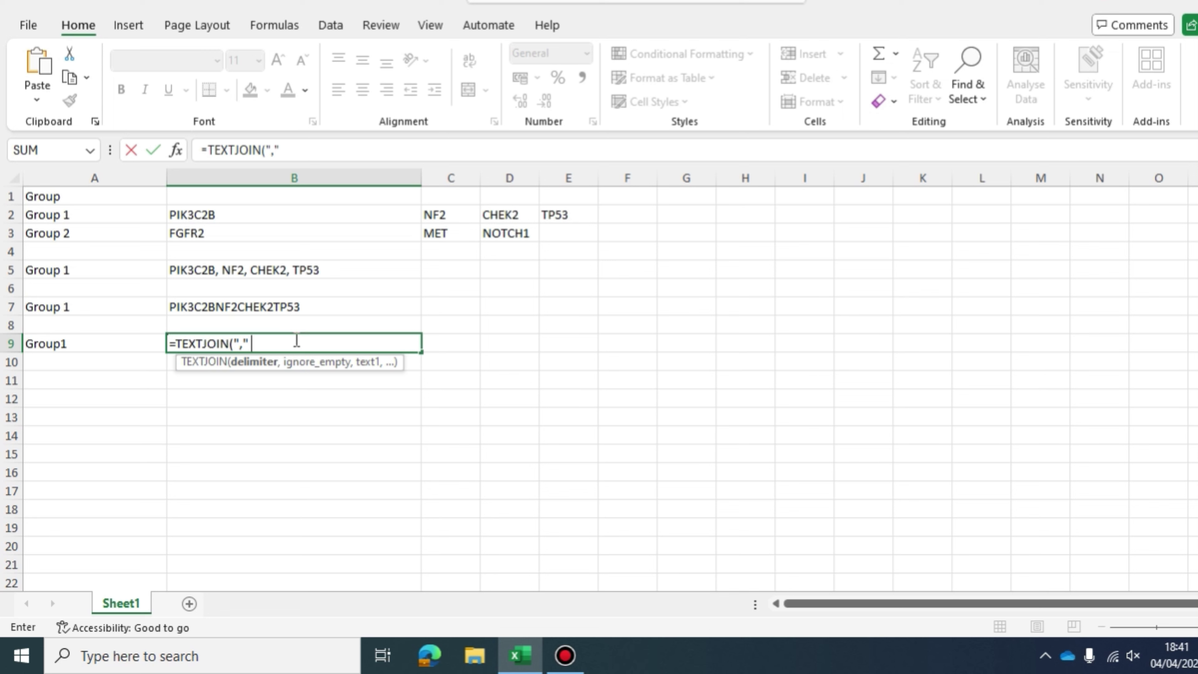
type(",")
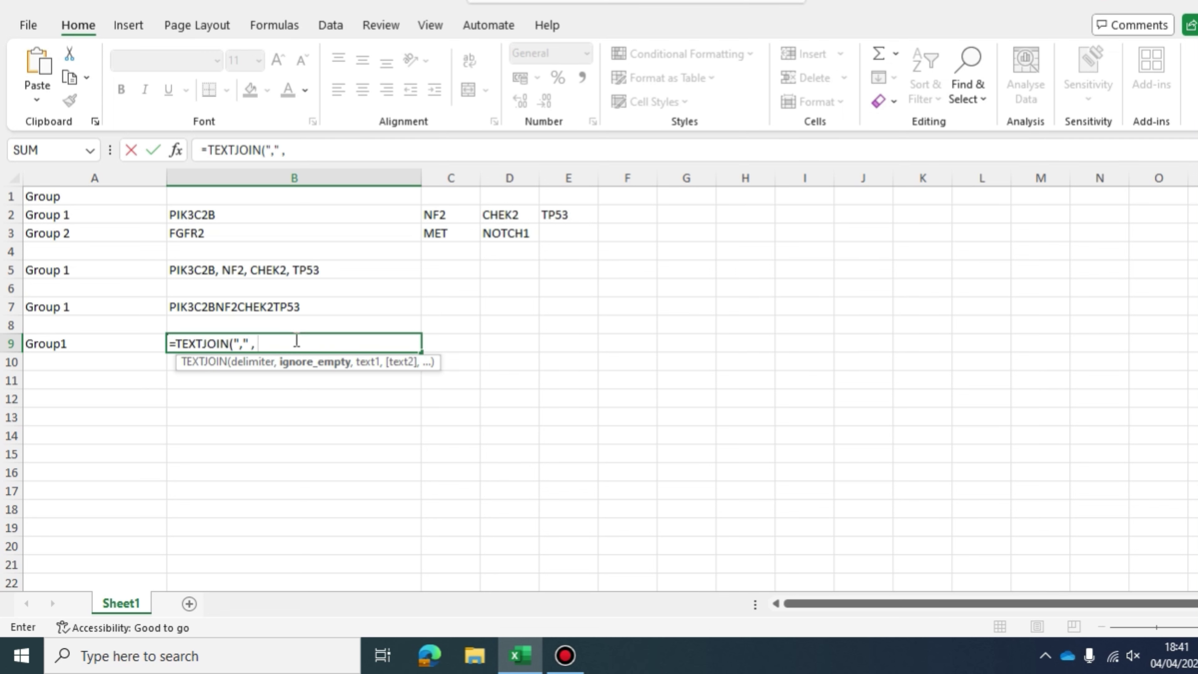
key("BackSpace")
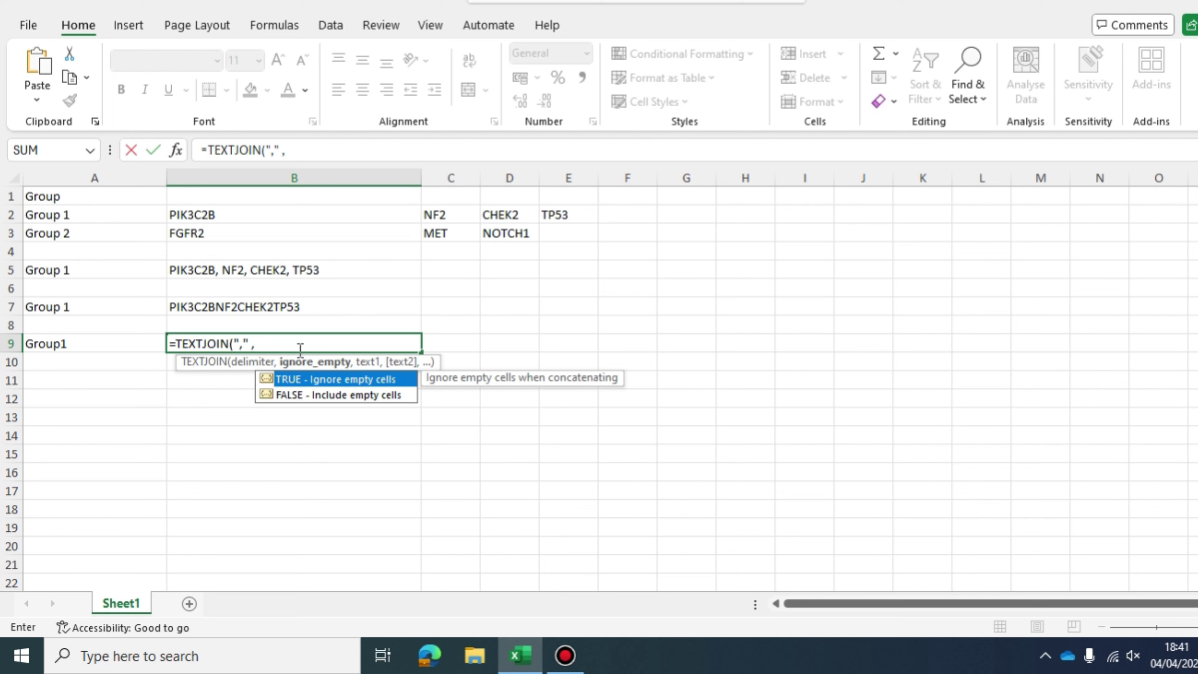
type("T")
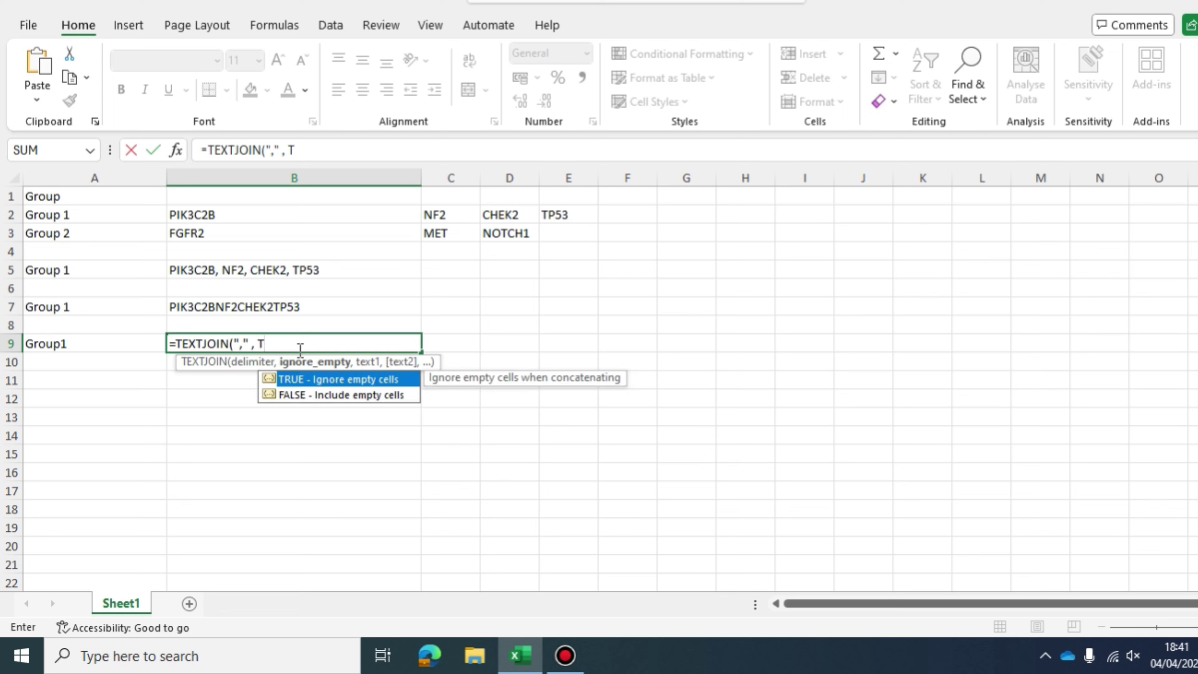
type("RUE")
key("Tab")
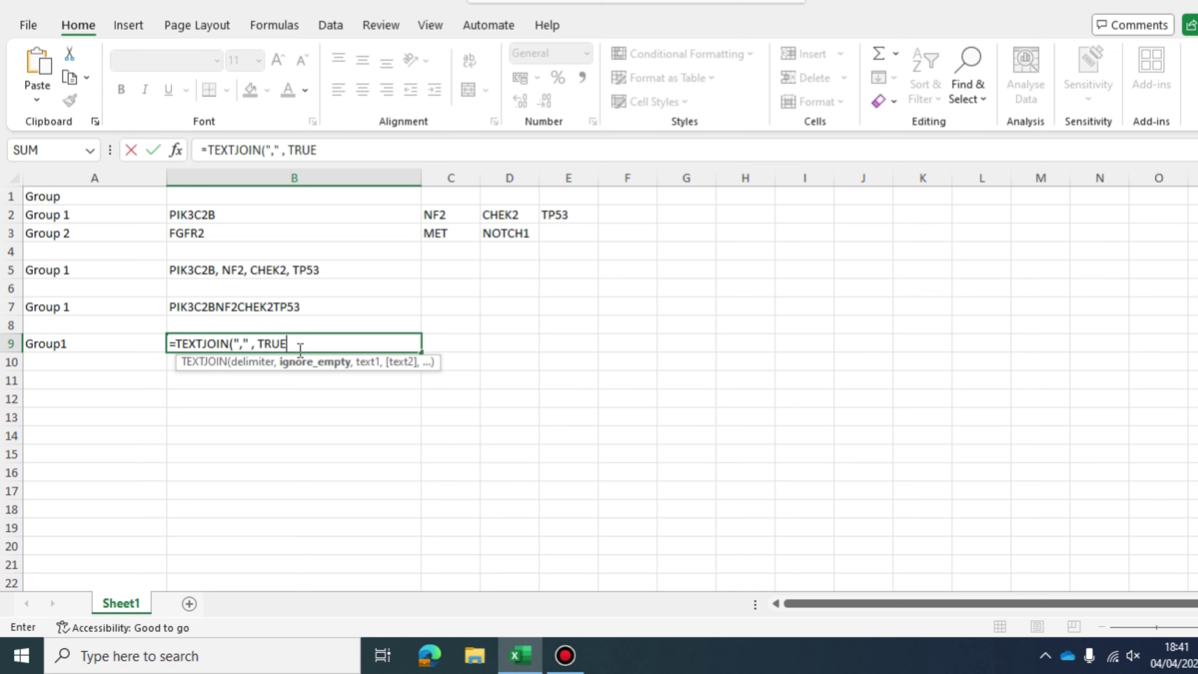
type(",")
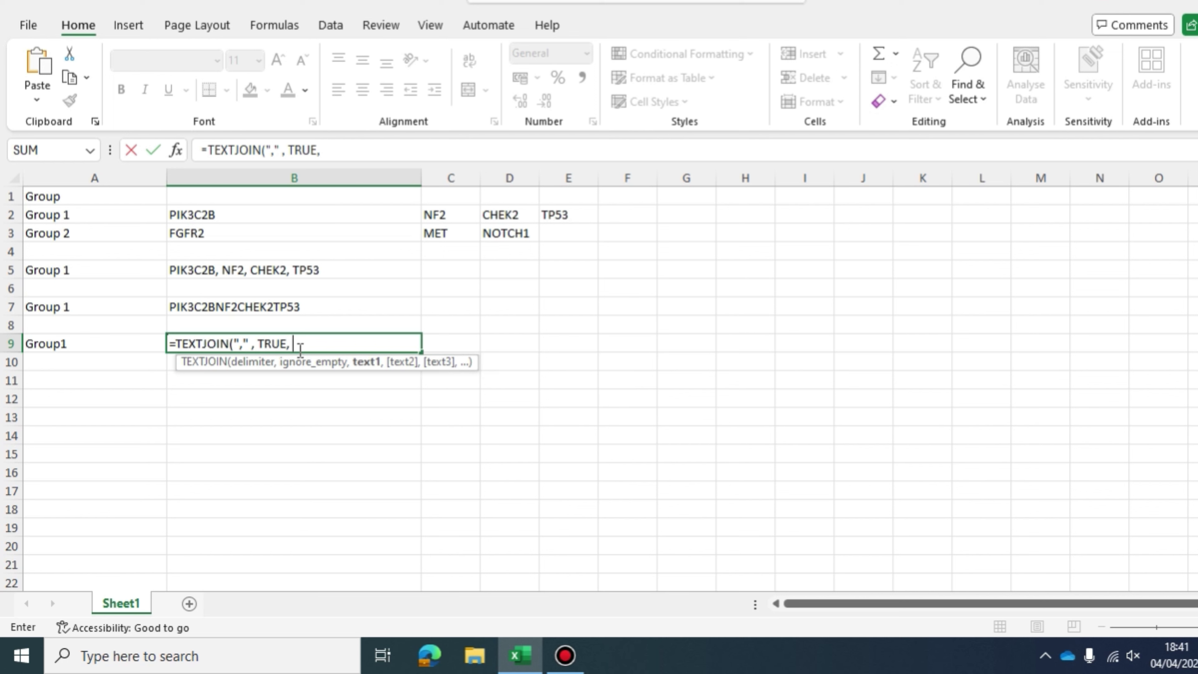
left_click(274, 214)
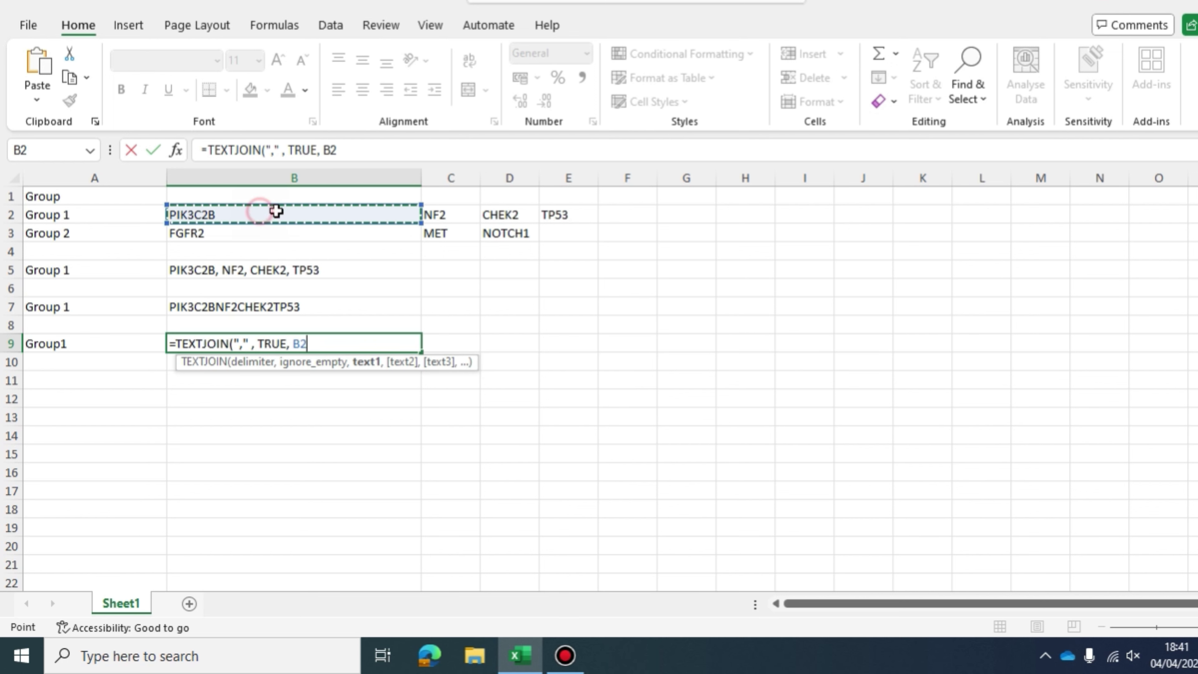
left_click_drag(414, 215, 559, 210)
type(")")
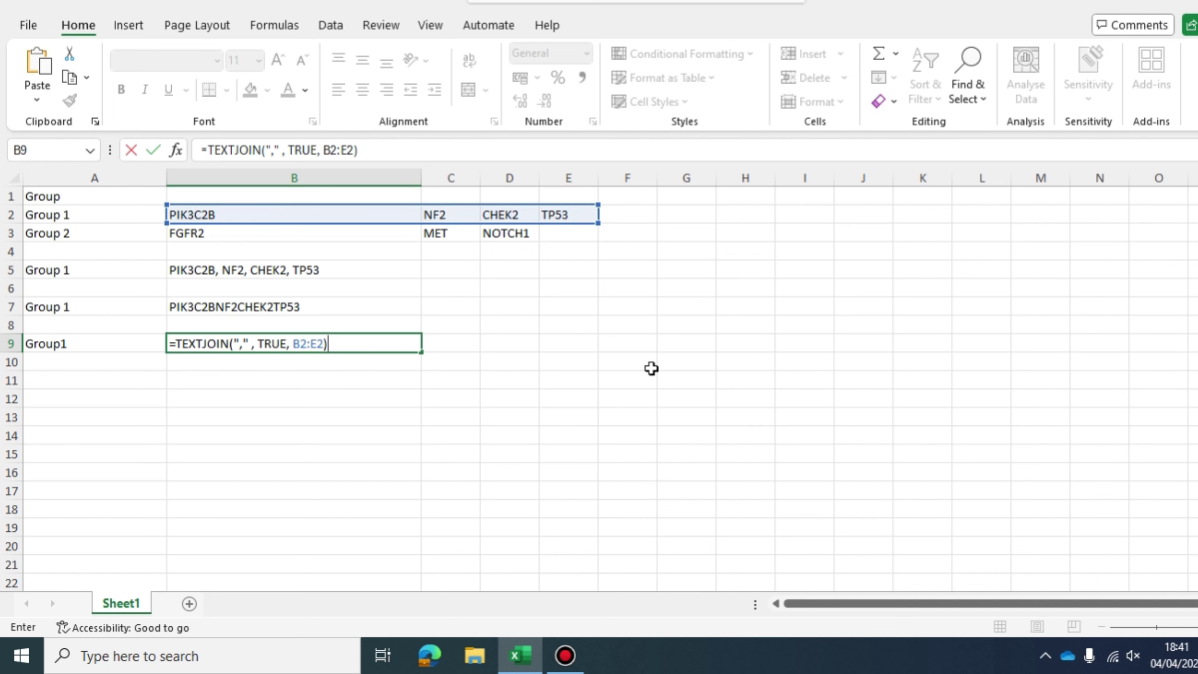
key("Return")
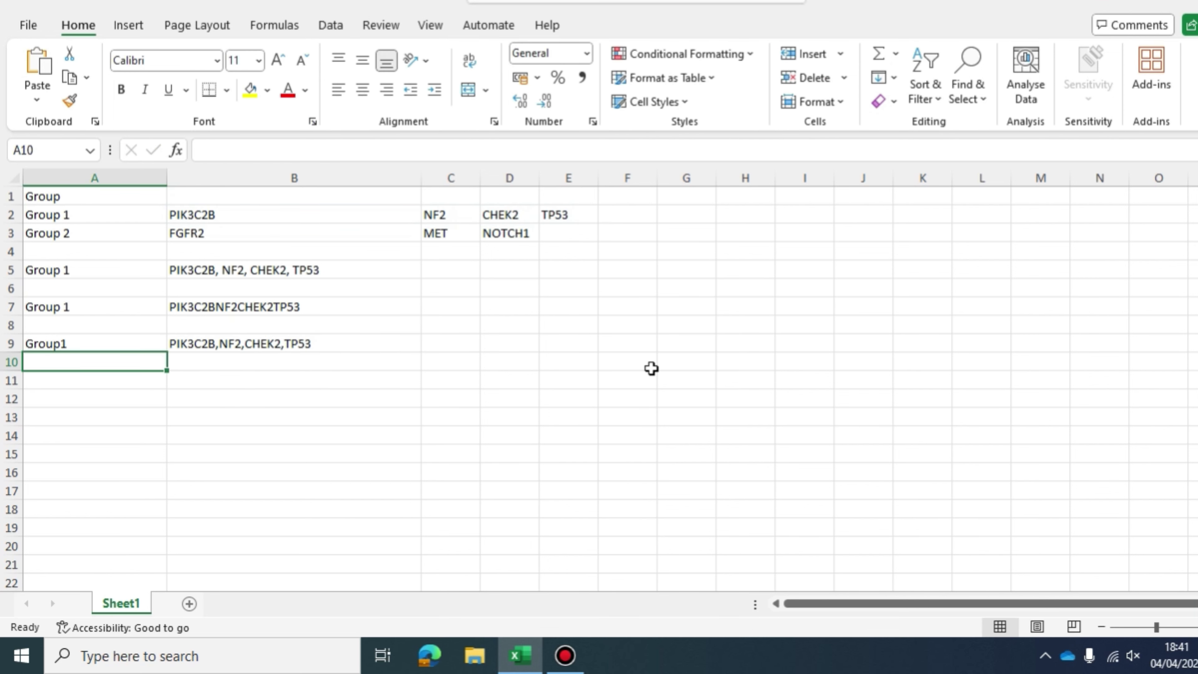
Step: Review the TEXTJOIN formula in B9 and narrow columns A and B to fit their contents more closely
left_click(348, 346)
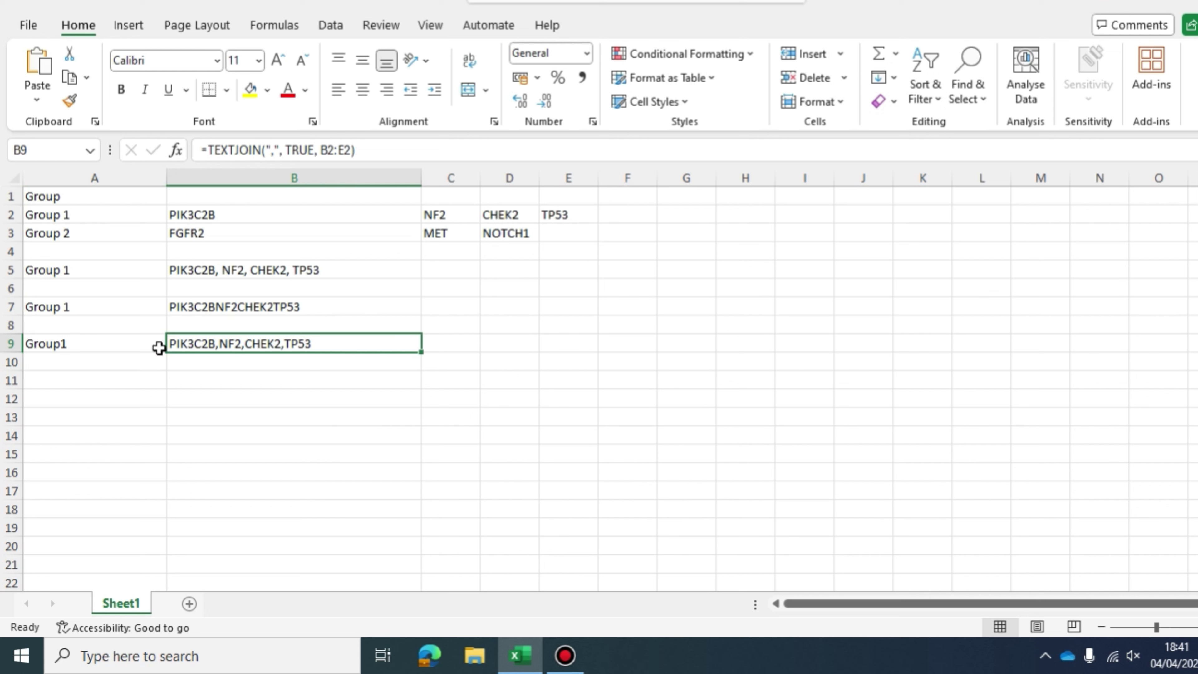
left_click_drag(118, 343, 208, 352)
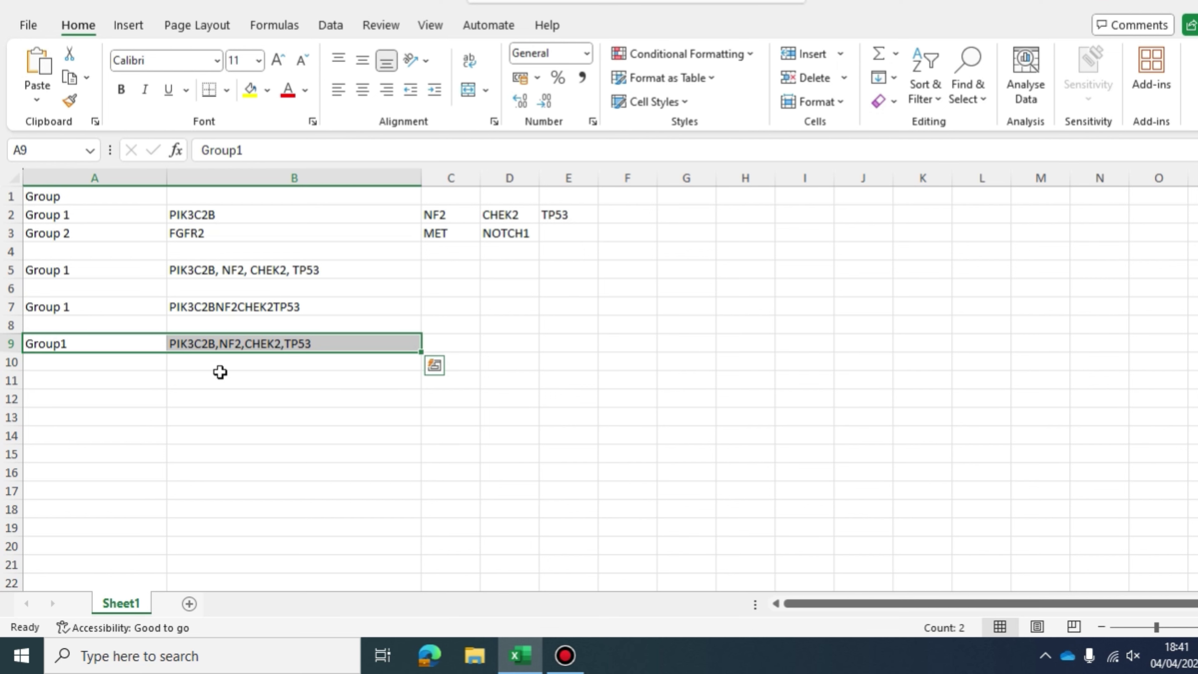
left_click_drag(166, 176, 82, 179)
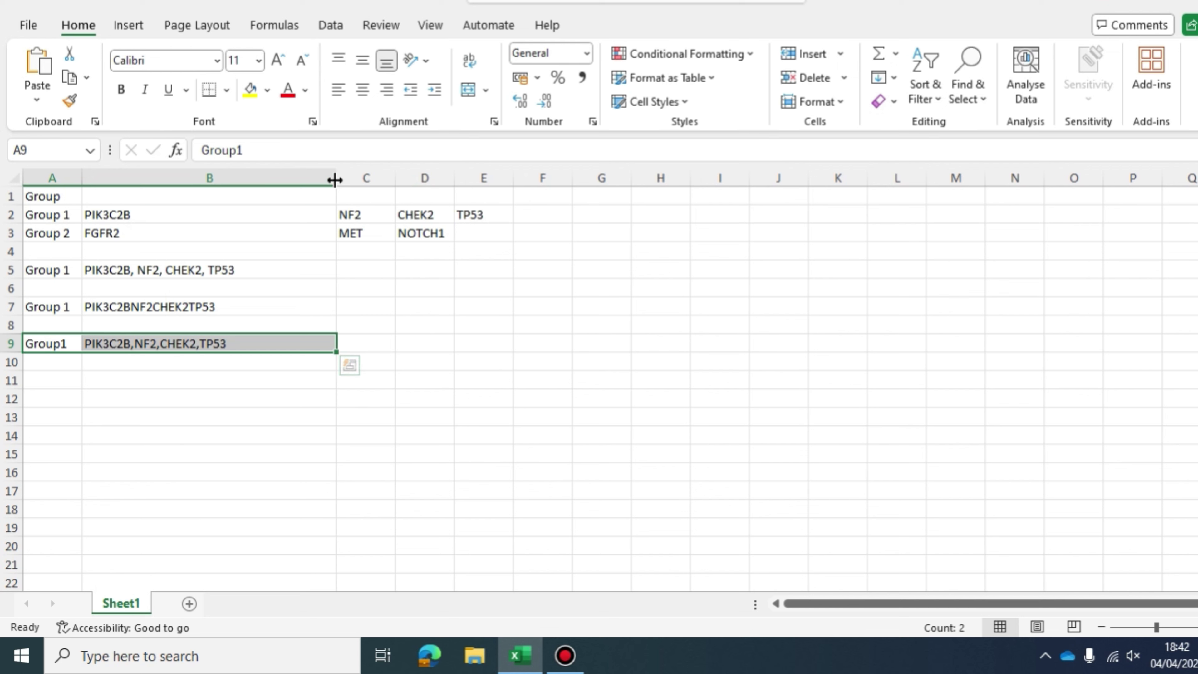
left_click_drag(334, 172, 266, 172)
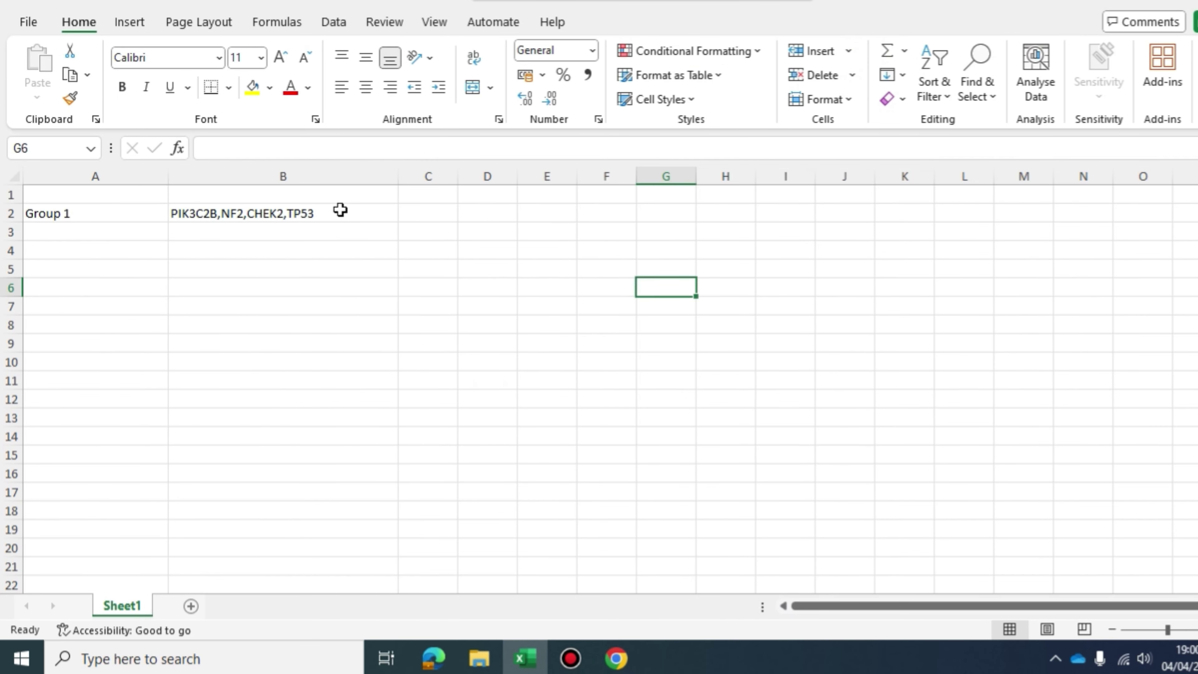
Step: Split the gene list in B2 into separate cells using Text to Columns, with the Delimited data type and Comma added as a delimiter
left_click(342, 210)
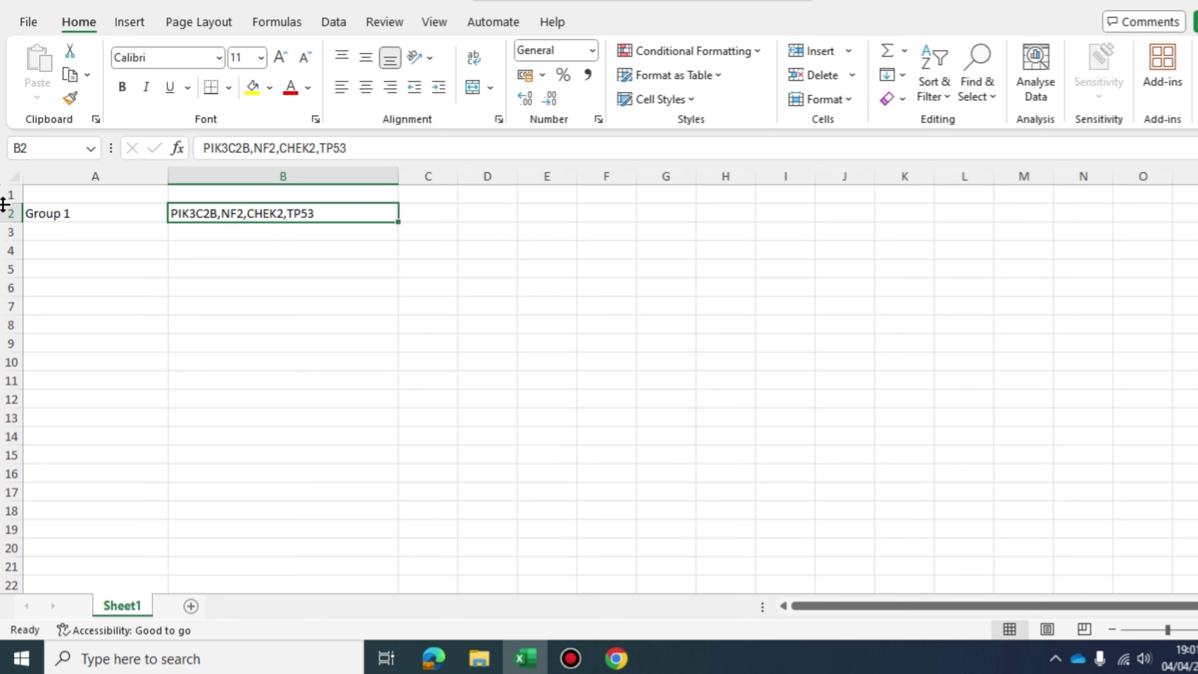
left_click(334, 24)
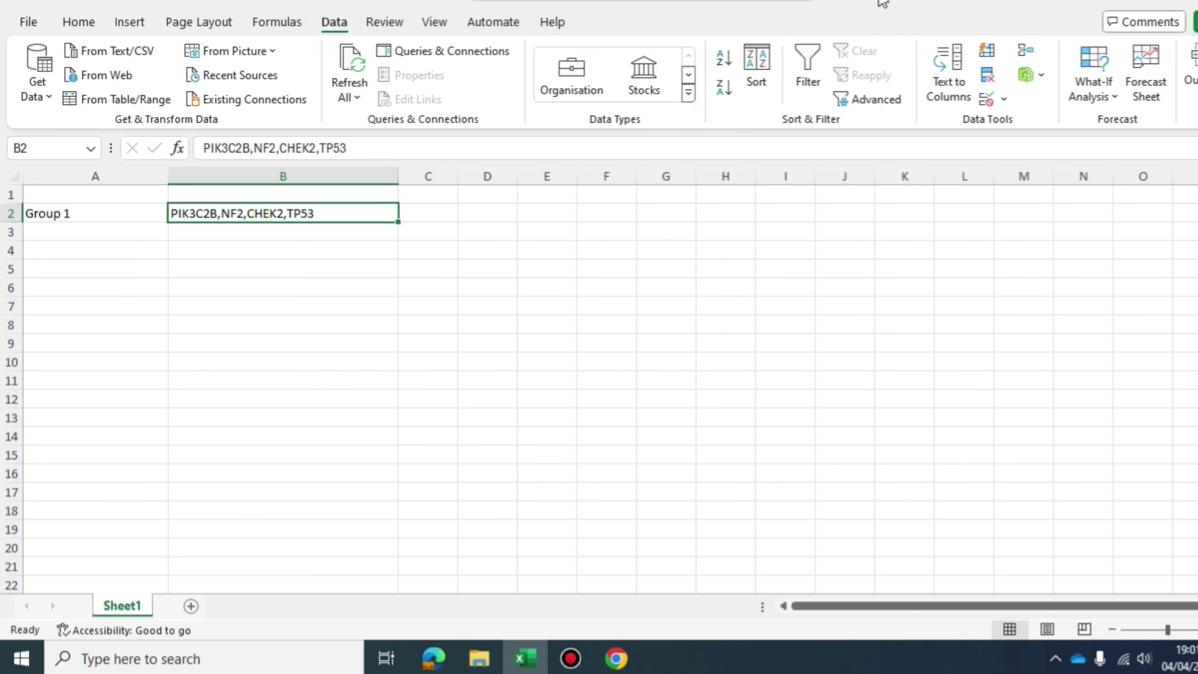
left_click(939, 80)
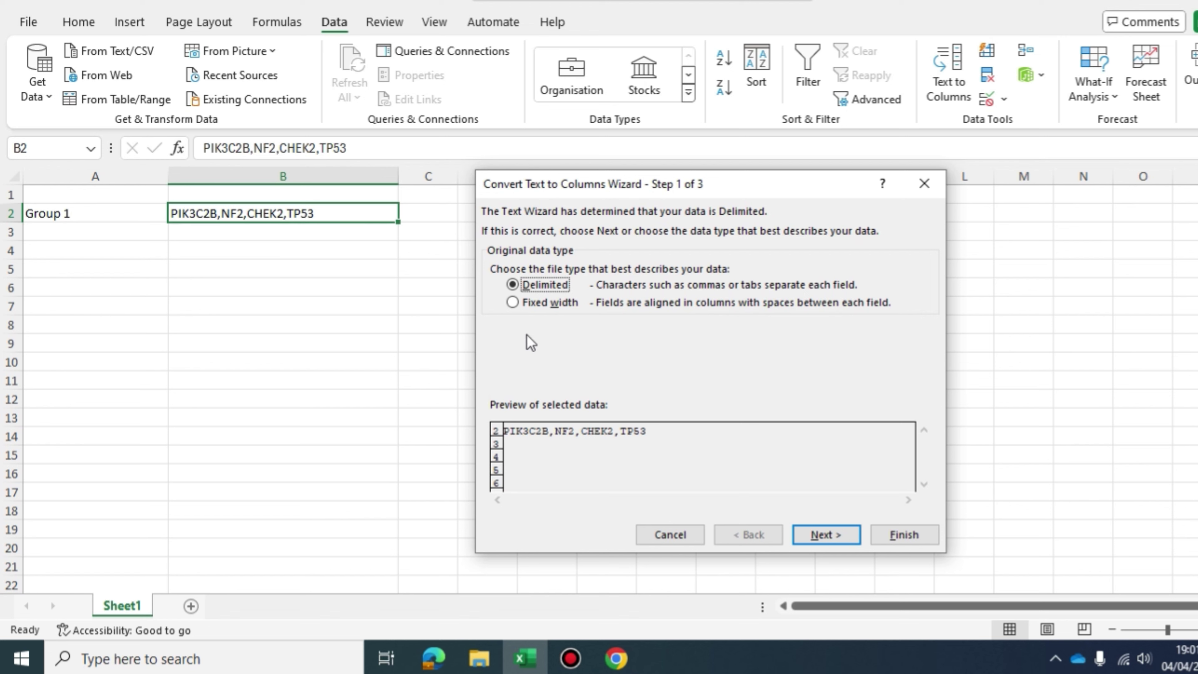
left_click(512, 303)
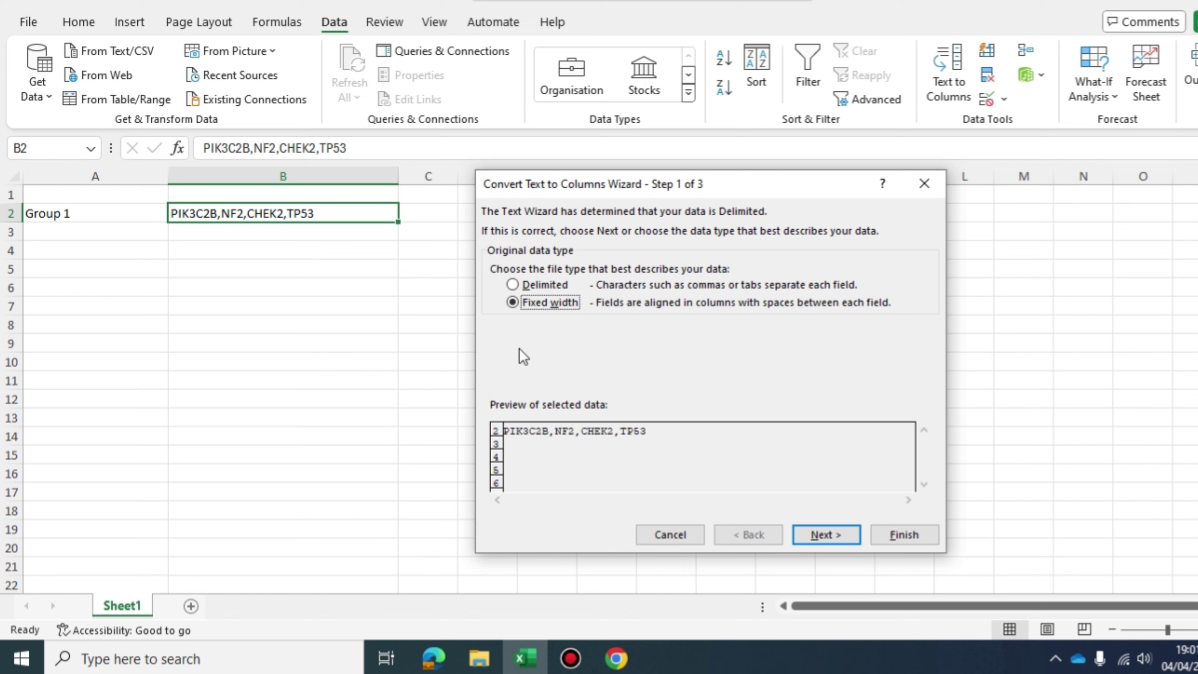
left_click(513, 284)
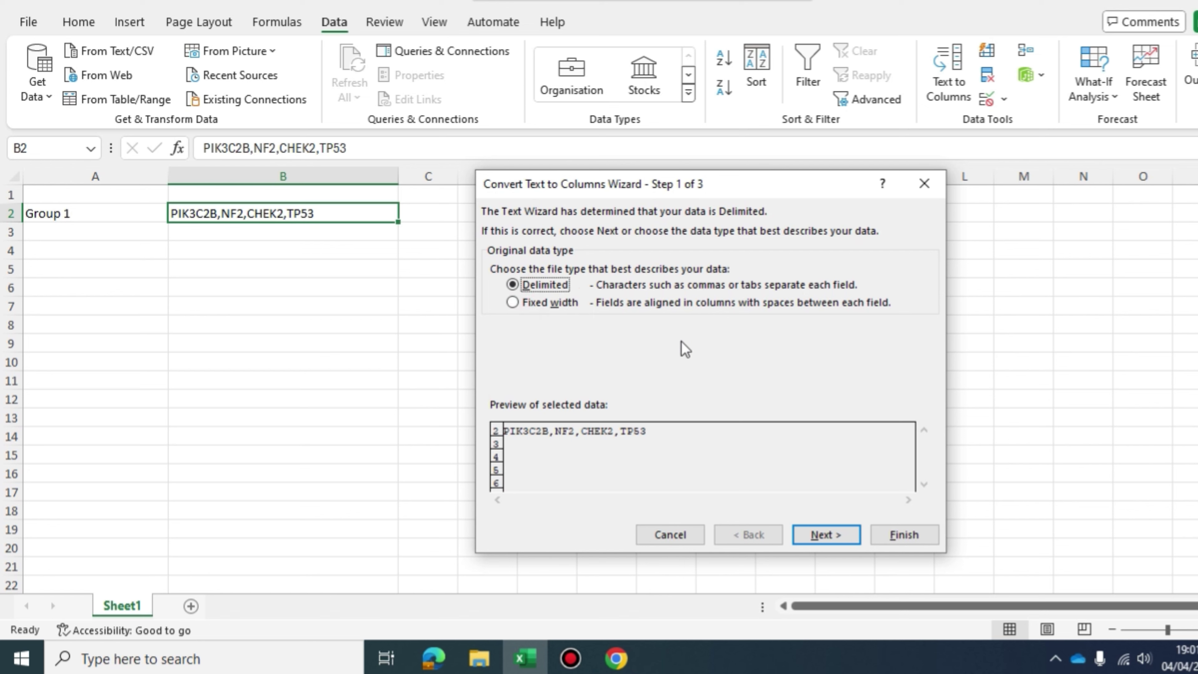
left_click(827, 535)
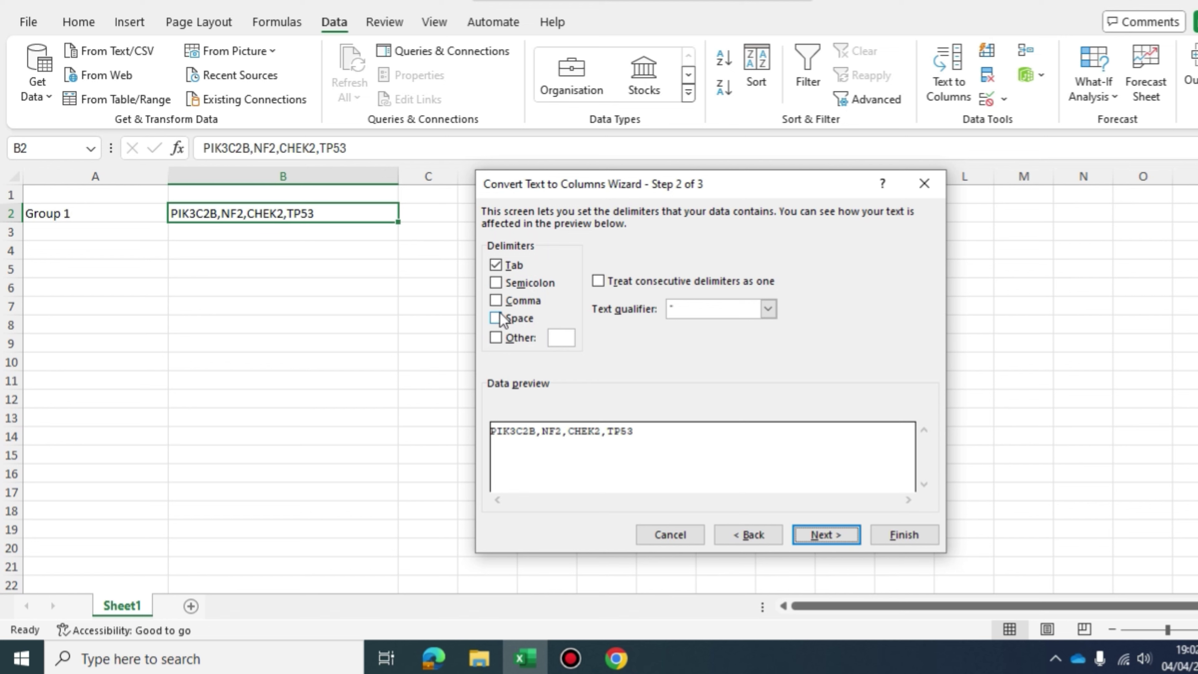
left_click(496, 300)
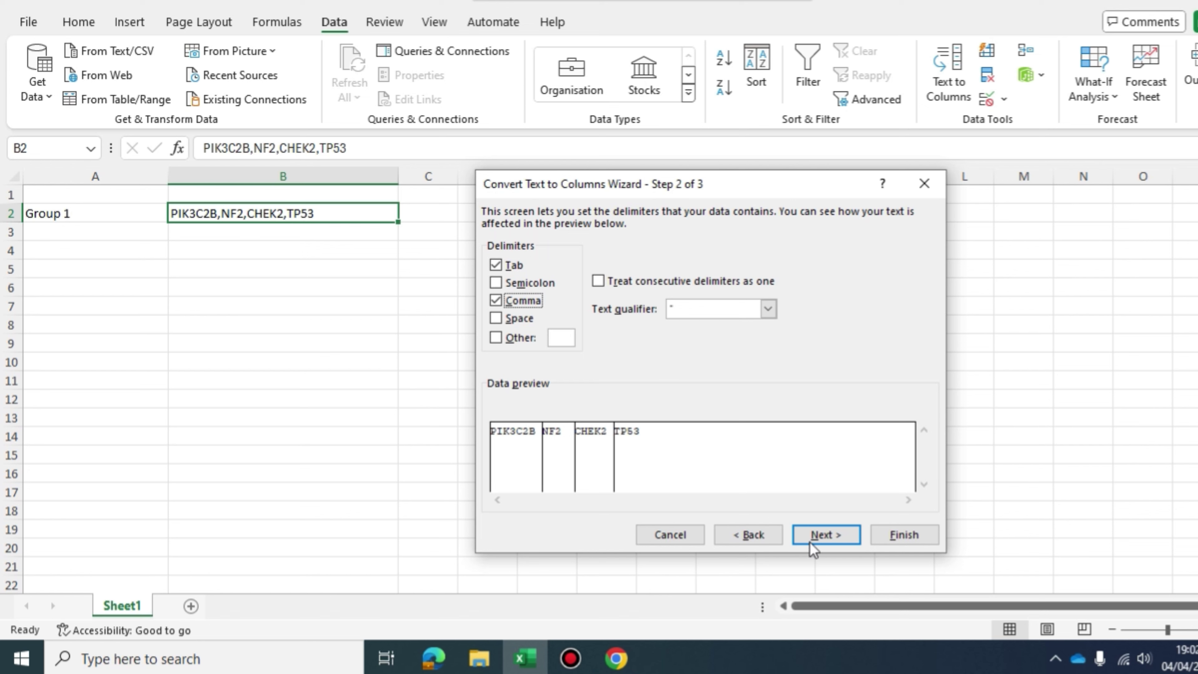
left_click(822, 534)
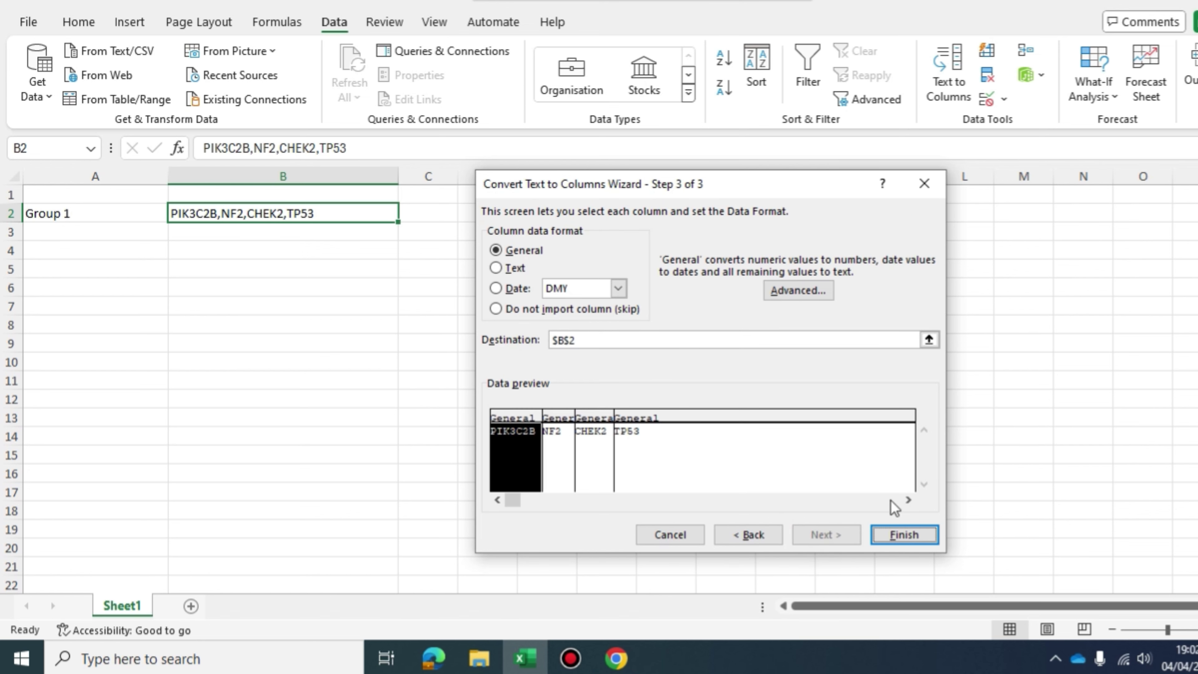
left_click(898, 539)
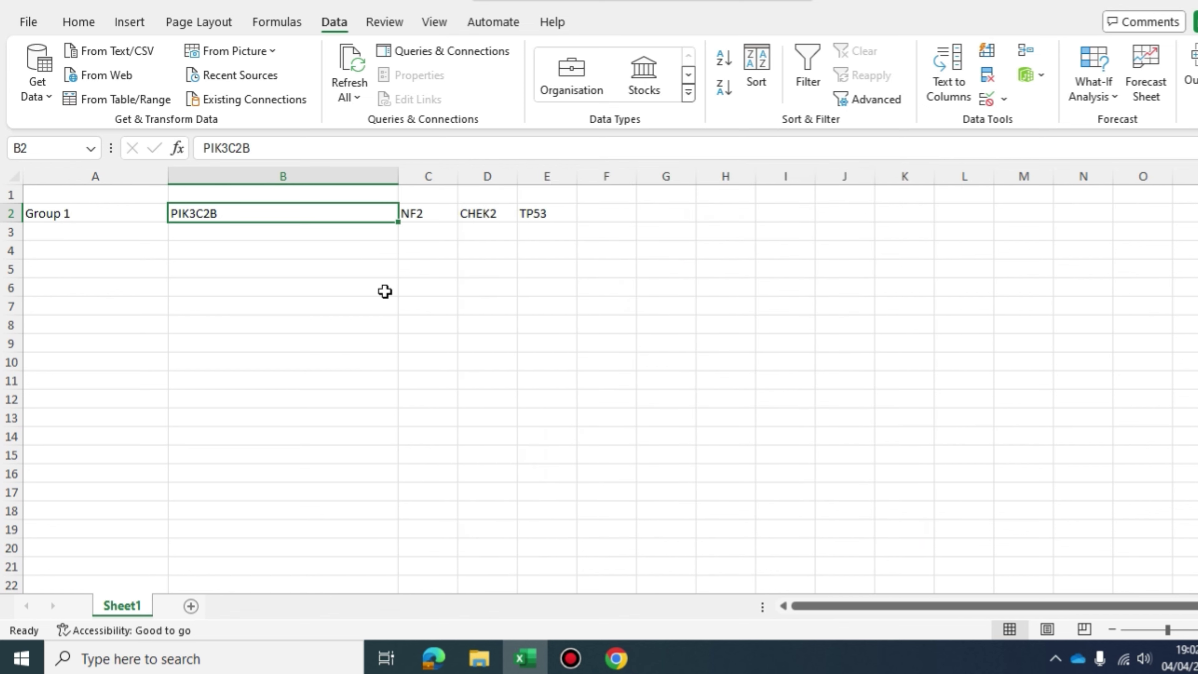
Step: Narrow column B to fit its gene name and select the separated genes in B2:E2
left_click_drag(406, 179, 232, 148)
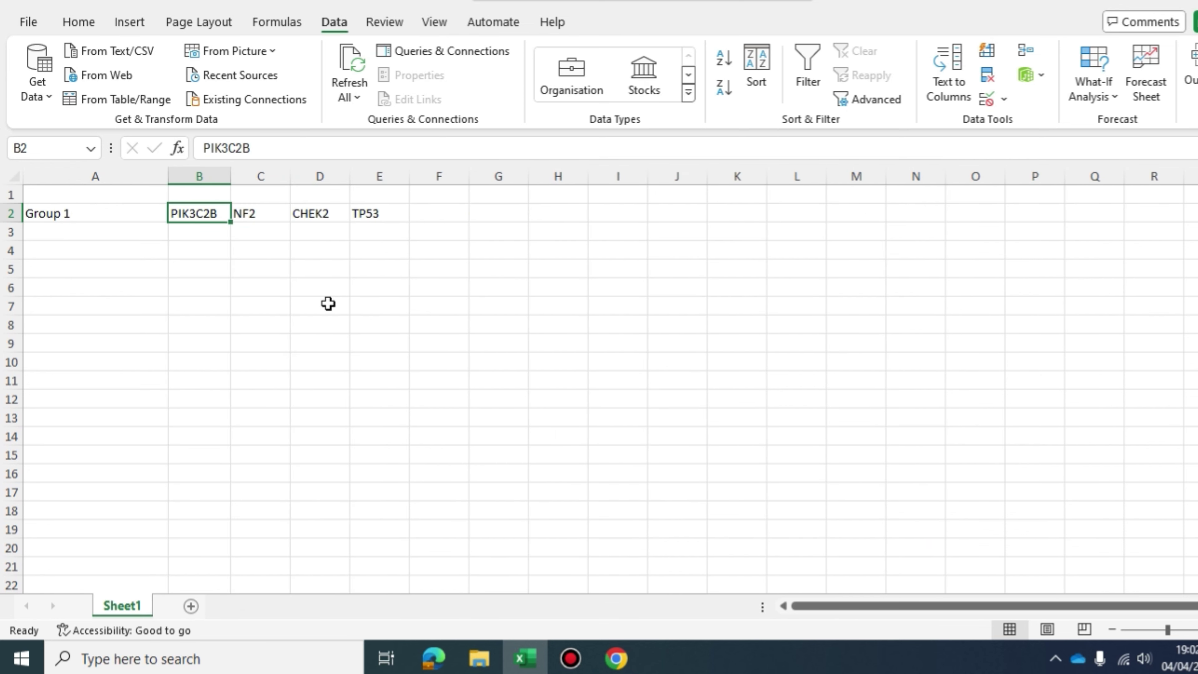
left_click(92, 190)
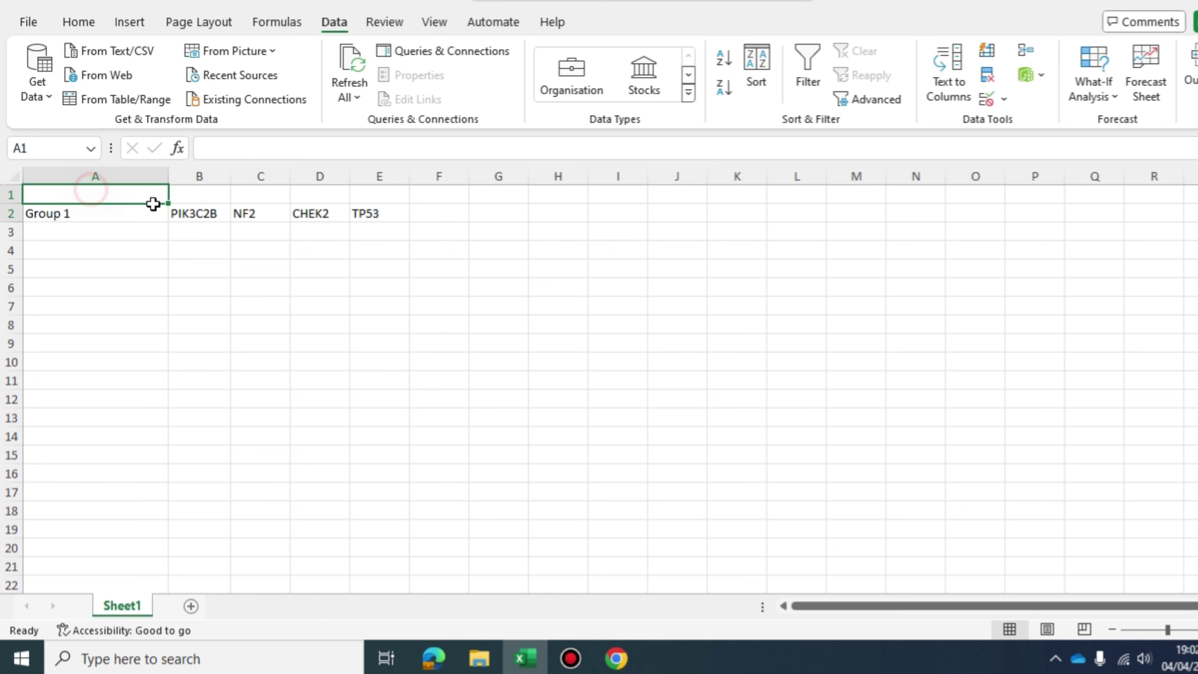
left_click_drag(153, 204, 367, 214)
left_click(385, 343)
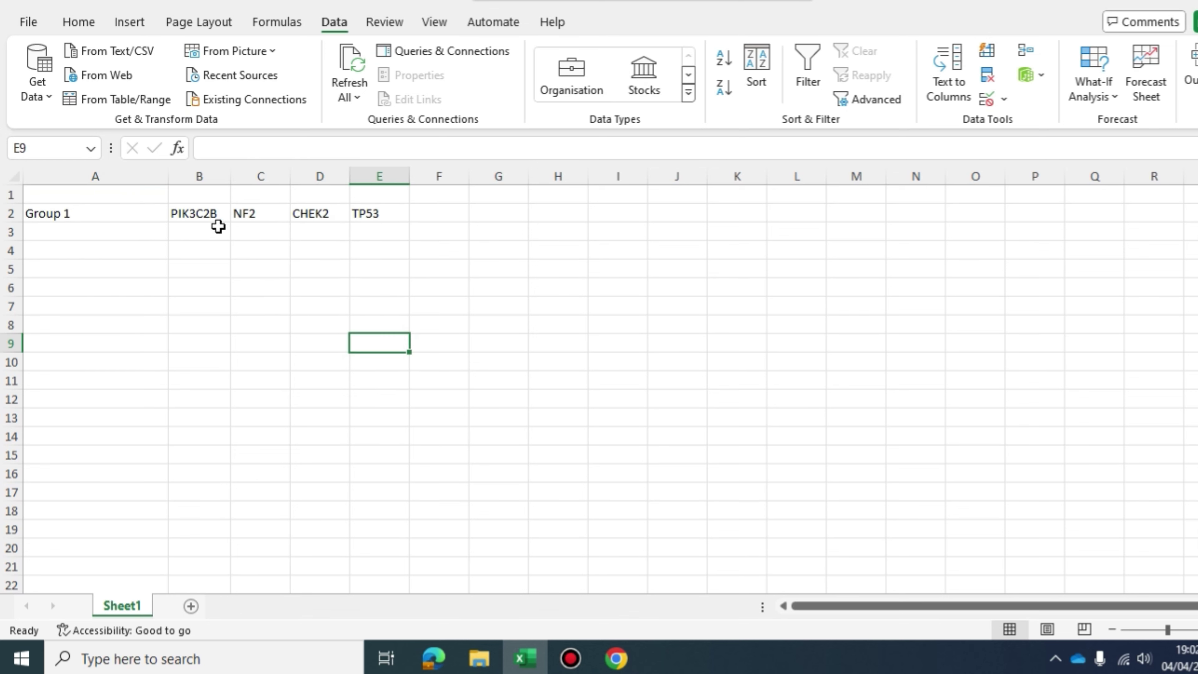
left_click_drag(204, 213, 387, 214)
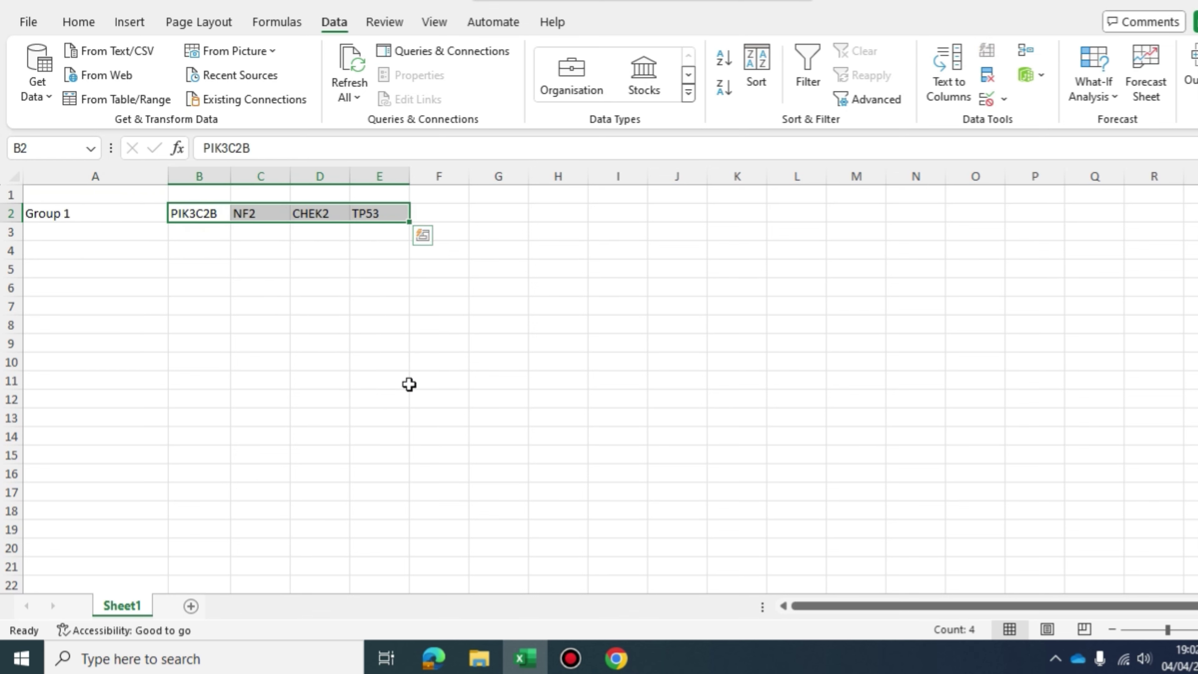